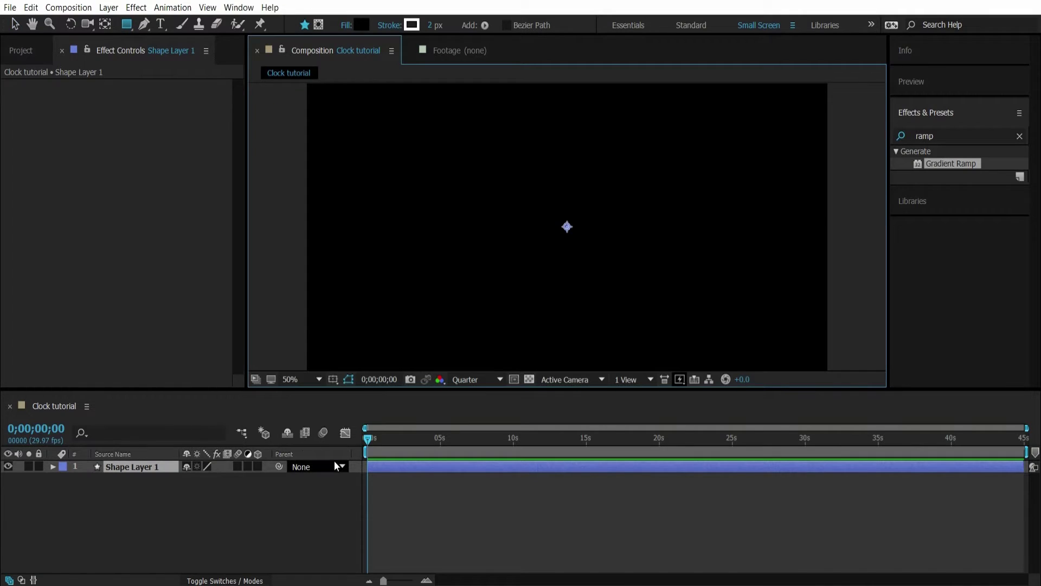
# Rename the empty shape layer as Clock
pyautogui.rightClick(132, 467)
pyautogui.click(172, 578)
pyautogui.write('Clock')
pyautogui.press('Return')
# Add an ellipse path and a fill to the contents of the Clock layer
pyautogui.click(53, 466)
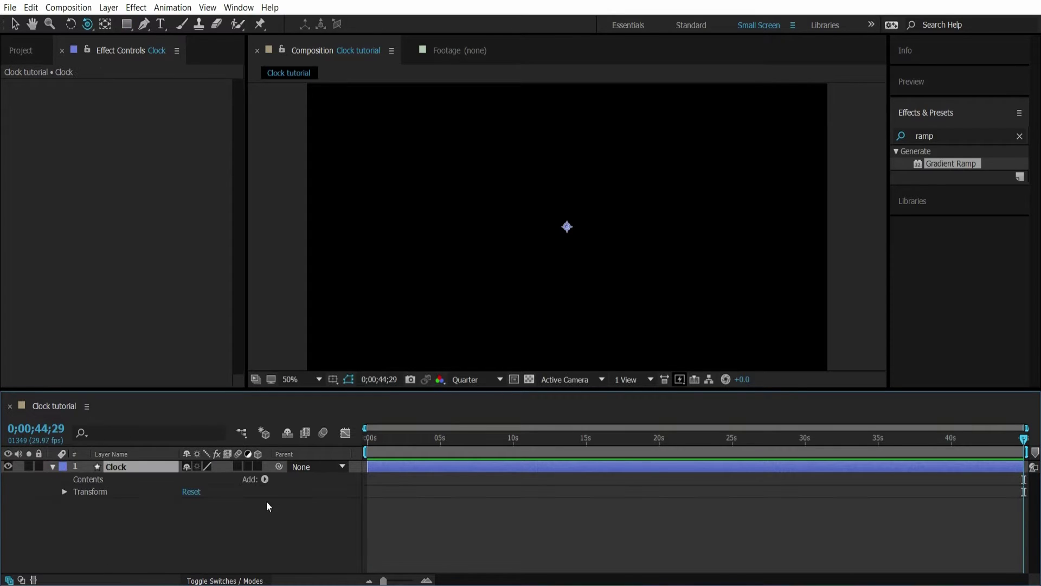
pyautogui.click(264, 479)
pyautogui.click(266, 222)
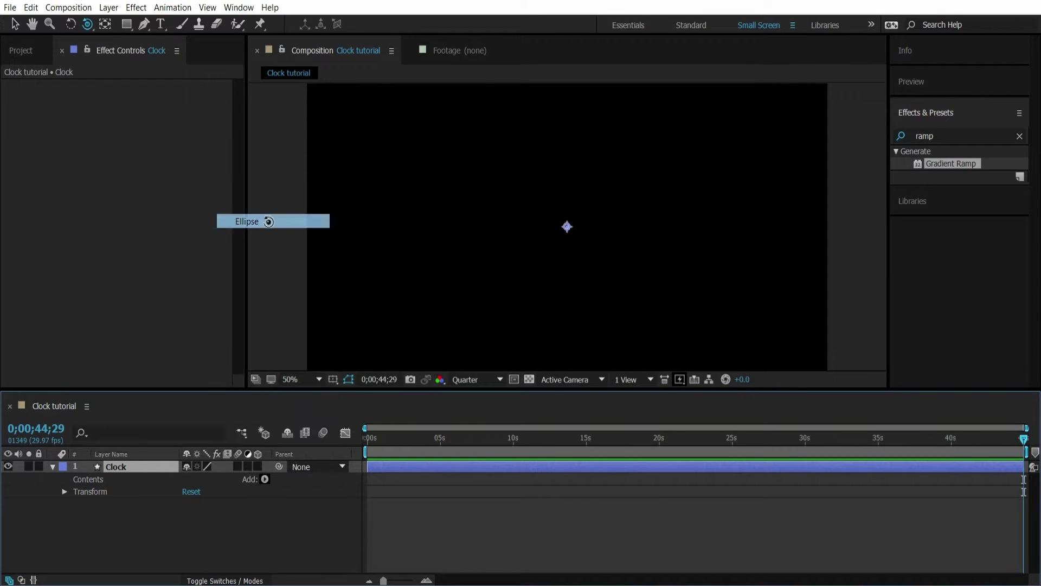
pyautogui.click(264, 479)
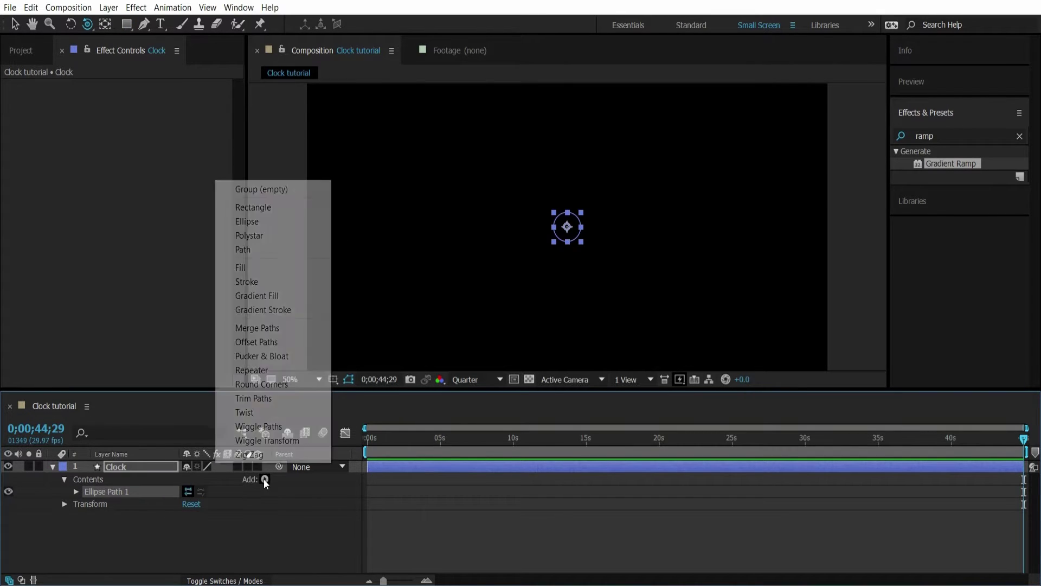
pyautogui.click(265, 268)
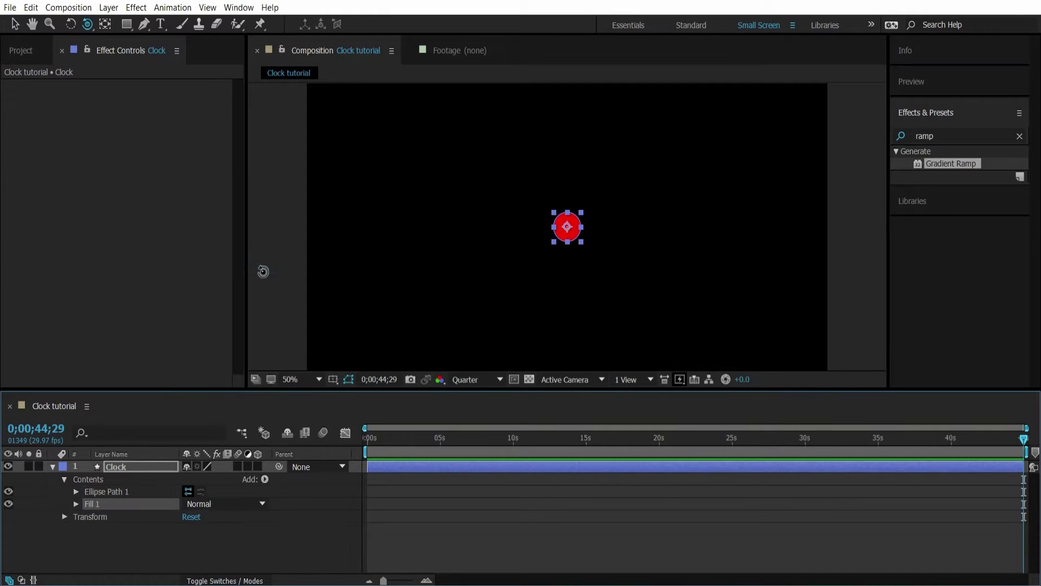
# Set the Clock layer's fill color to white (FFFFFF)
pyautogui.click(76, 504)
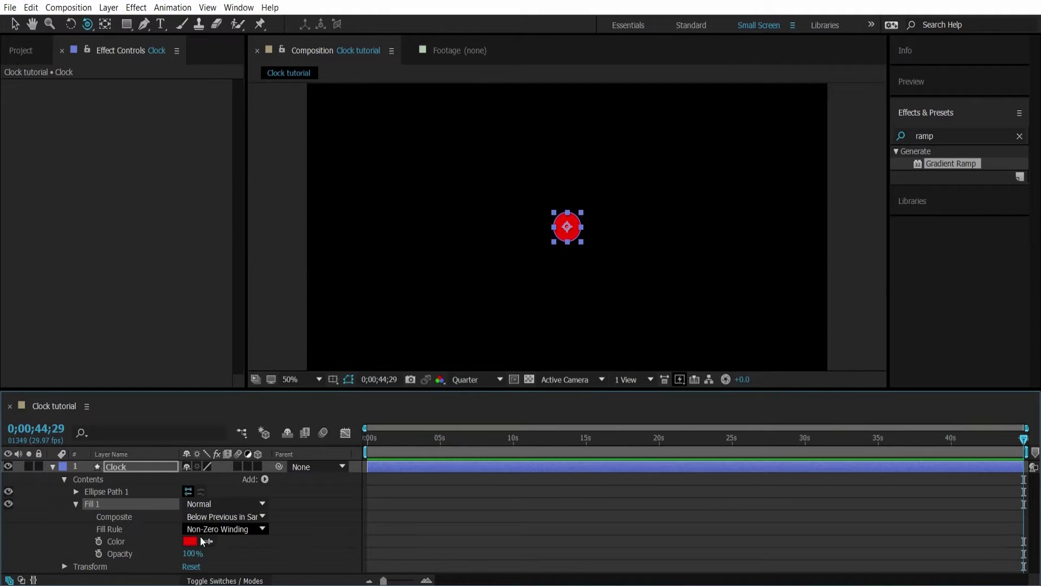
pyautogui.click(190, 540)
pyautogui.write('FFFFFF')
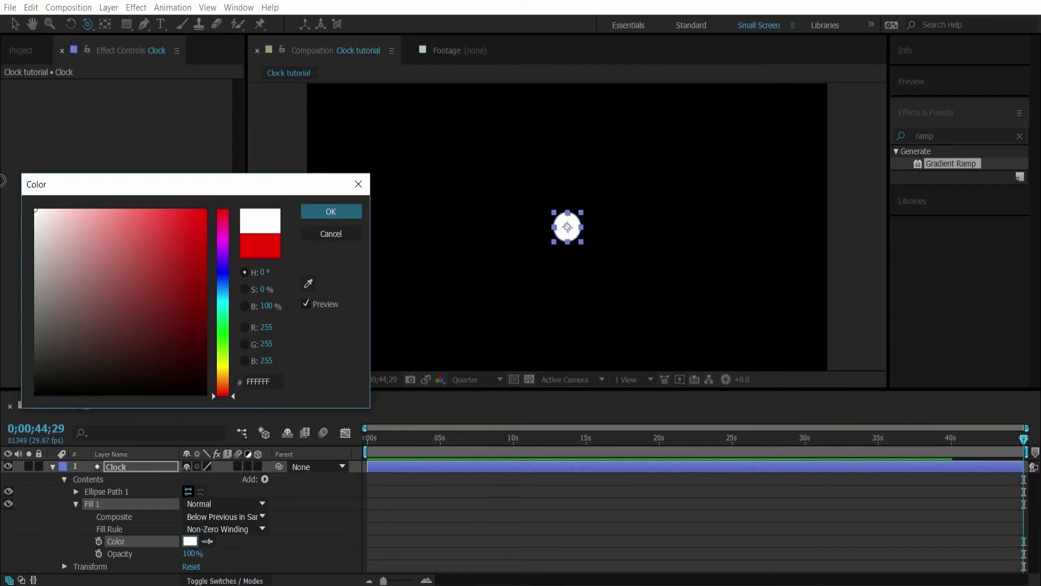
pyautogui.click(340, 215)
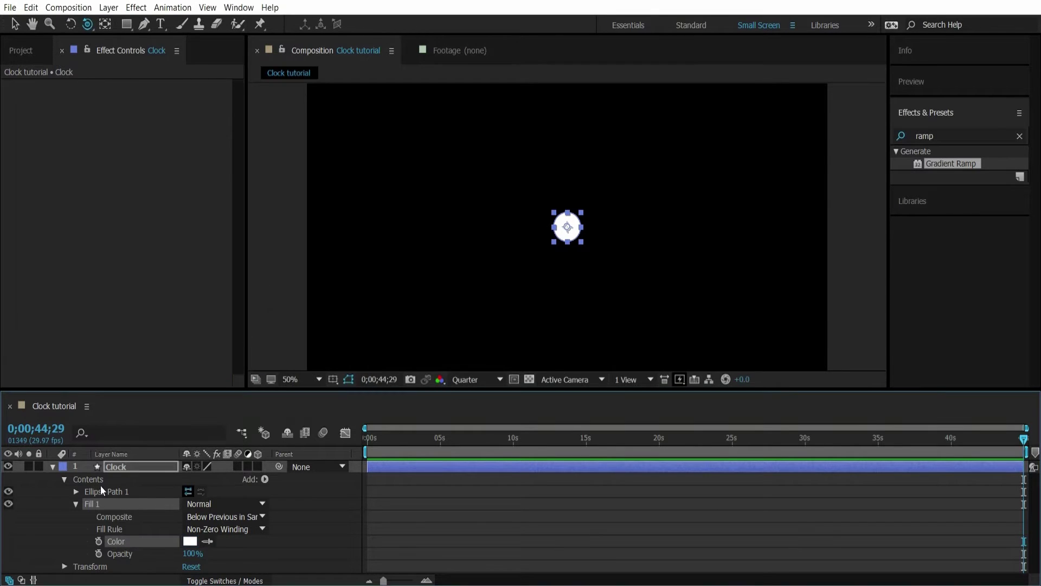
# Enlarge the Clock layer's ellipse path to a size of 842 by 842
pyautogui.click(76, 504)
pyautogui.click(76, 492)
pyautogui.moveTo(214, 504); pyautogui.dragTo(771, 574)
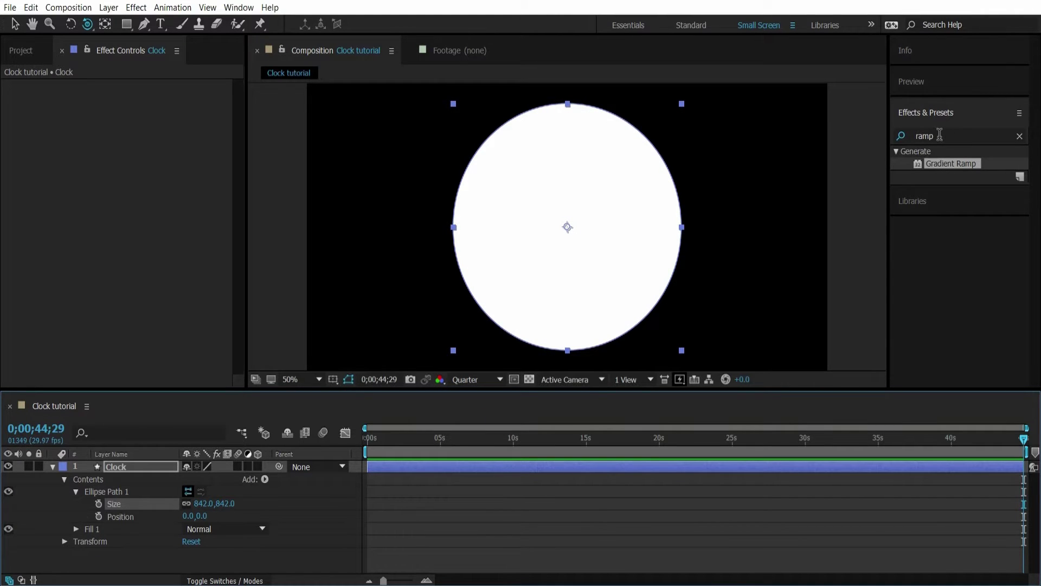
# Apply Gradient Ramp to the Clock layer as a Radial Ramp starting near the circle's center, at about 970, 542
pyautogui.doubleClick(946, 166)
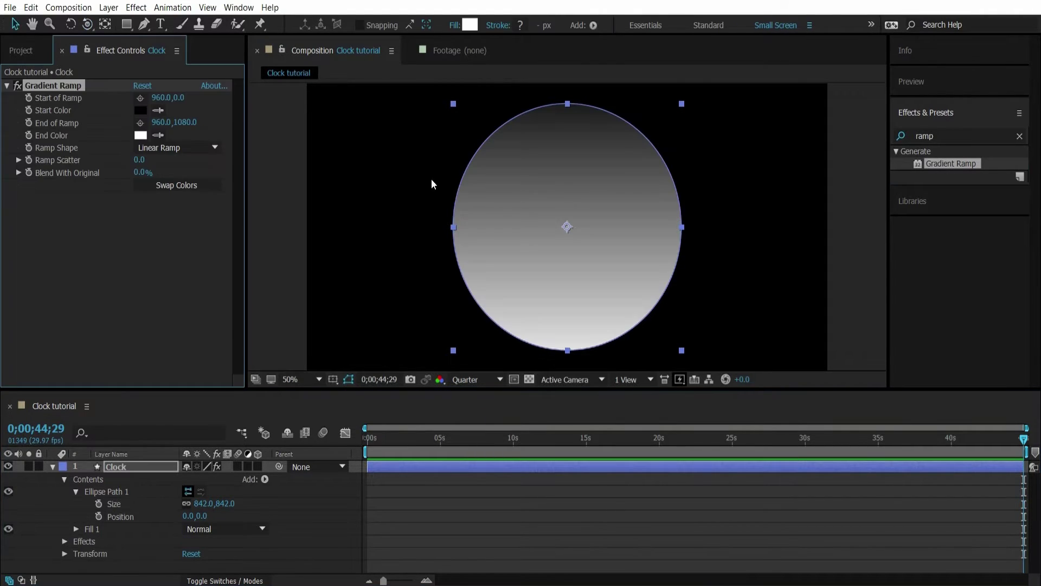
pyautogui.click(155, 148)
pyautogui.click(167, 176)
pyautogui.click(139, 97)
pyautogui.click(567, 227)
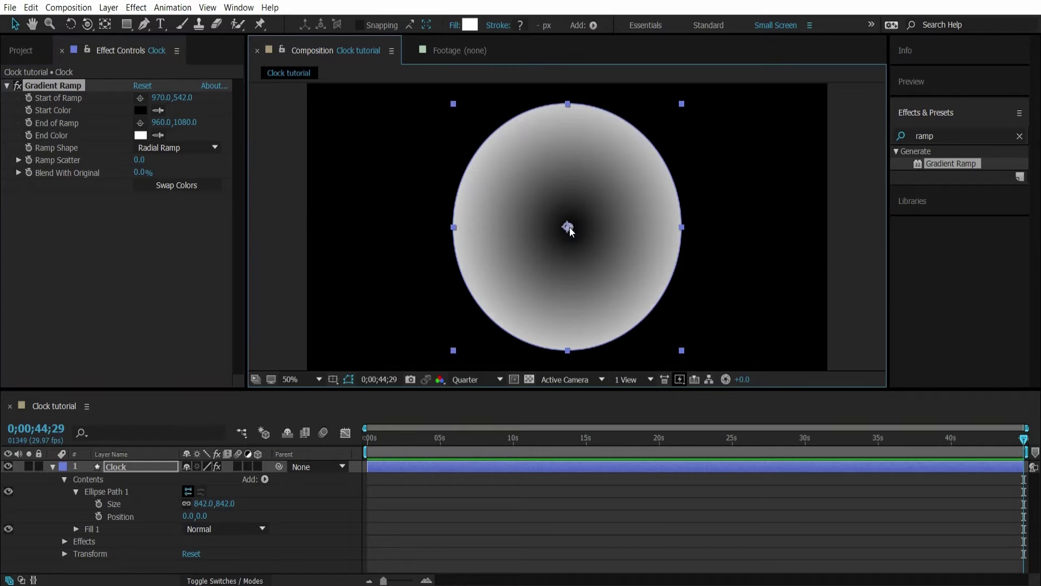
# Swap the gradient ramp's colors and set its start color to light grey (BFBFBF)
pyautogui.click(176, 185)
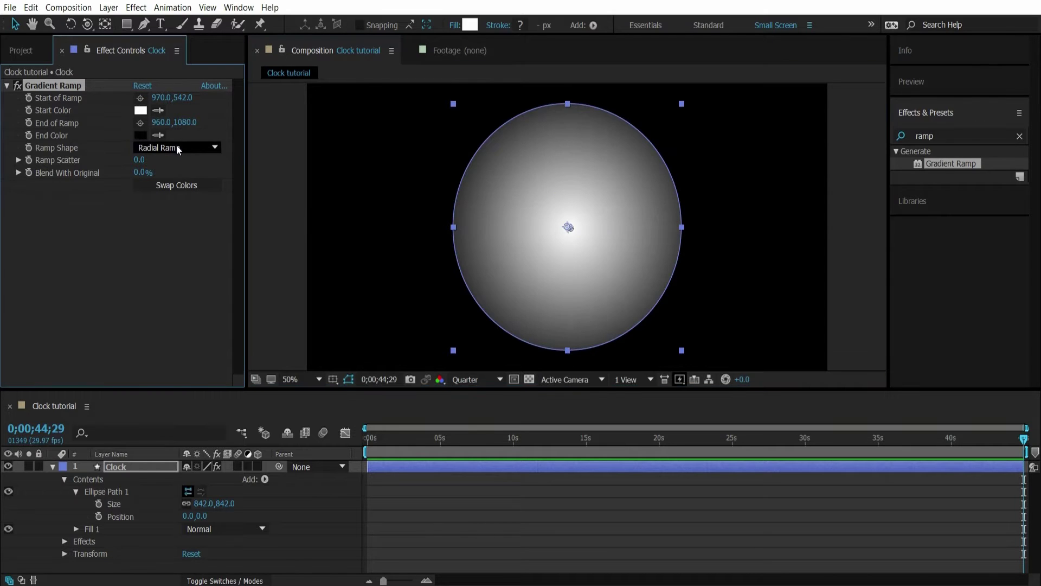
pyautogui.click(140, 110)
pyautogui.moveTo(38, 336); pyautogui.dragTo(21, 255)
pyautogui.click(331, 211)
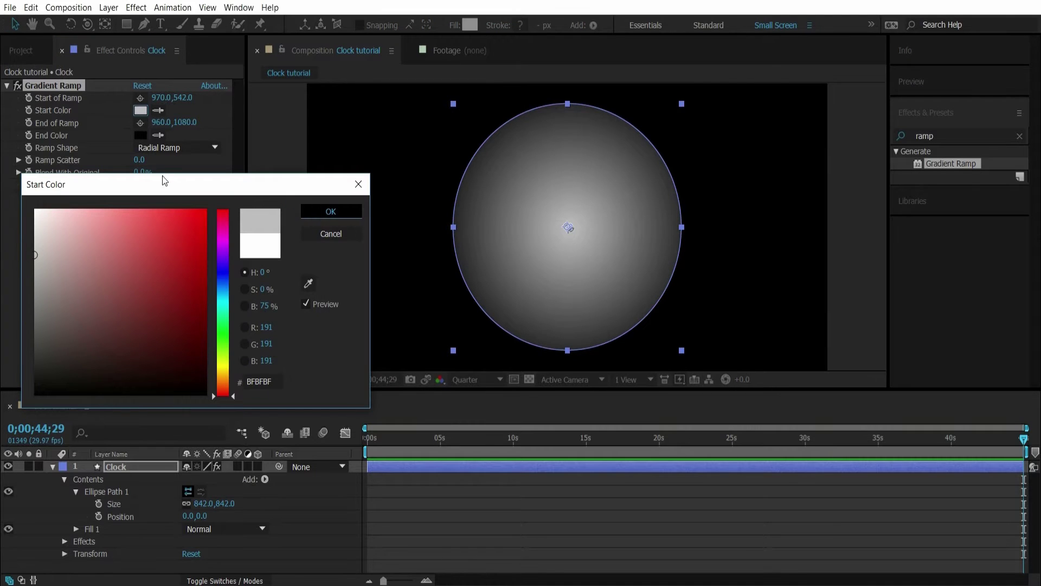
# Set the gradient ramp's end color to dark grey (363434) and collapse the Clock layer's properties
pyautogui.click(141, 135)
pyautogui.moveTo(33, 335); pyautogui.dragTo(40, 355)
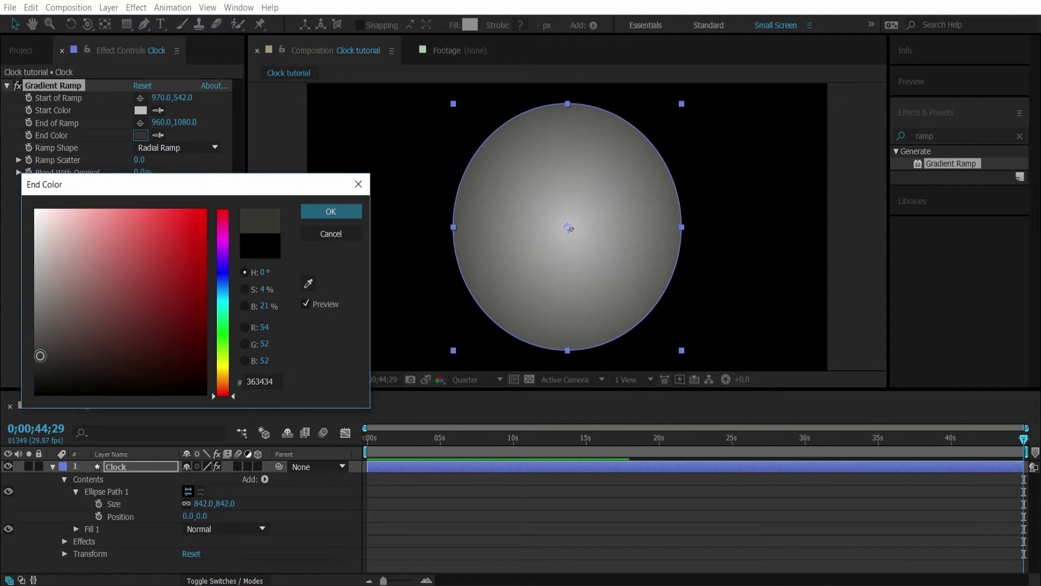
pyautogui.click(331, 212)
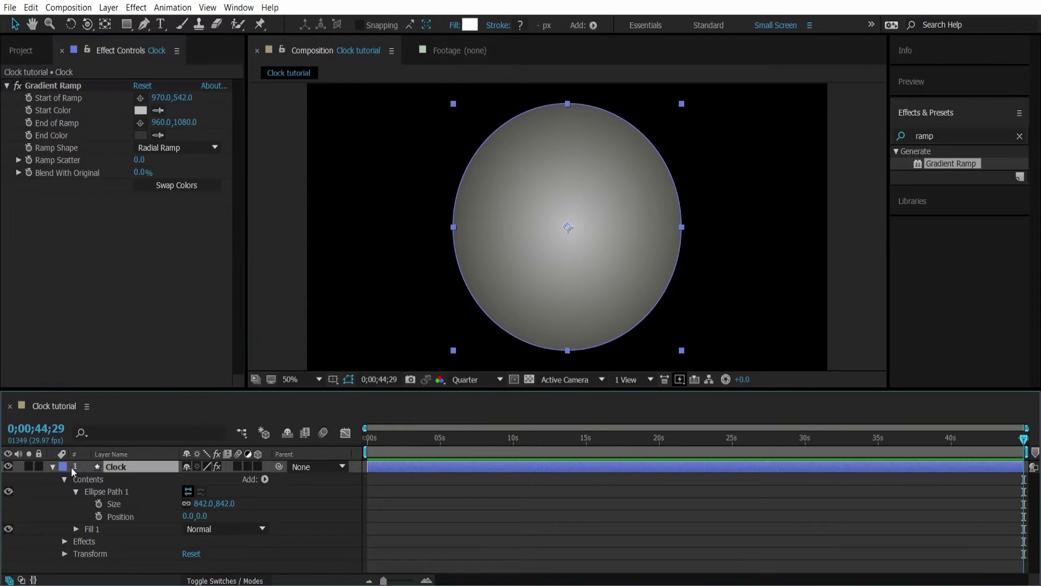
pyautogui.click(53, 466)
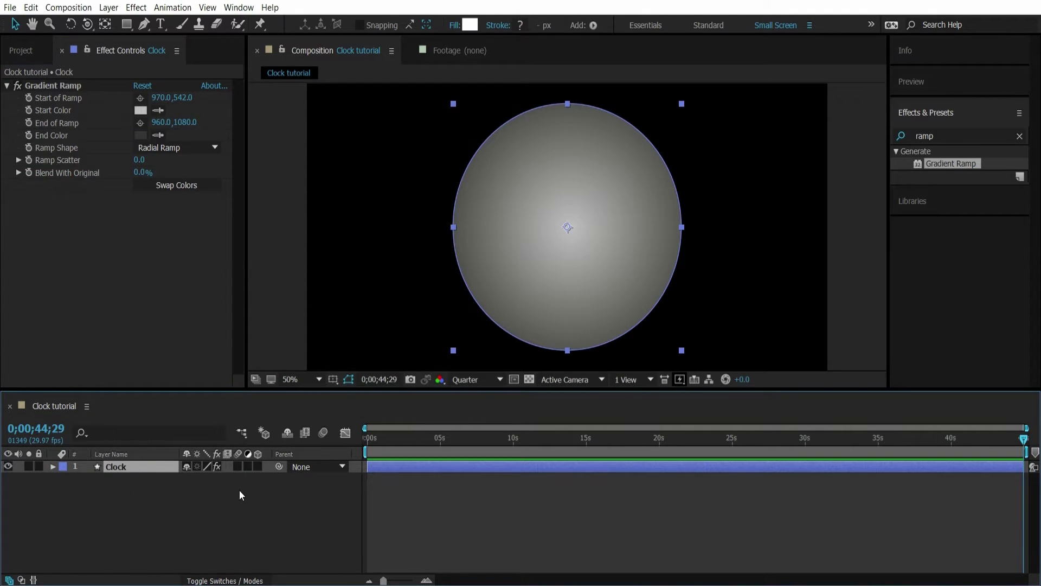
# Create a new shape layer above Clock and rename it as Border
pyautogui.click(108, 7)
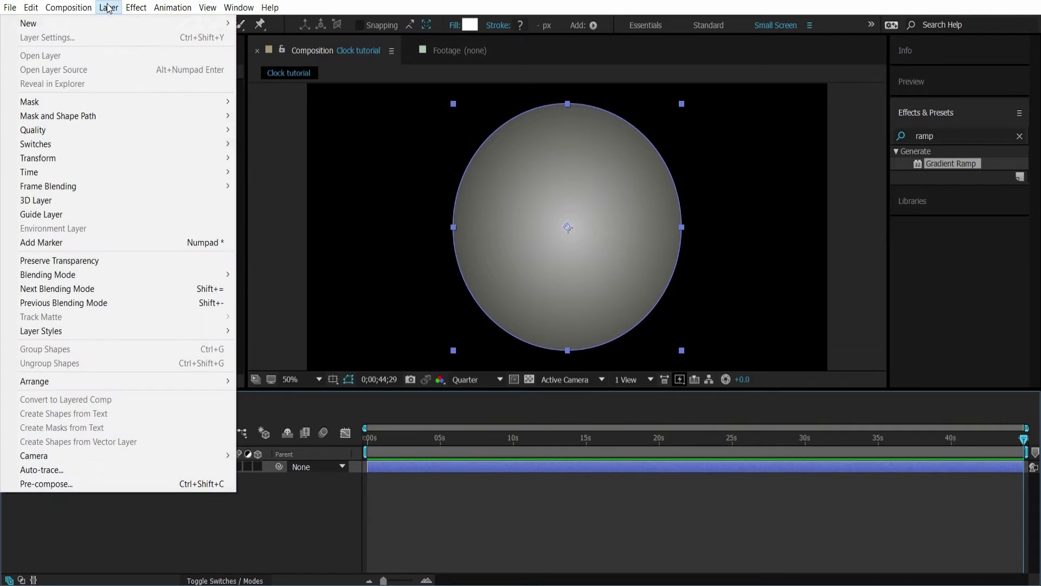
pyautogui.moveTo(217, 23)
pyautogui.click(297, 93)
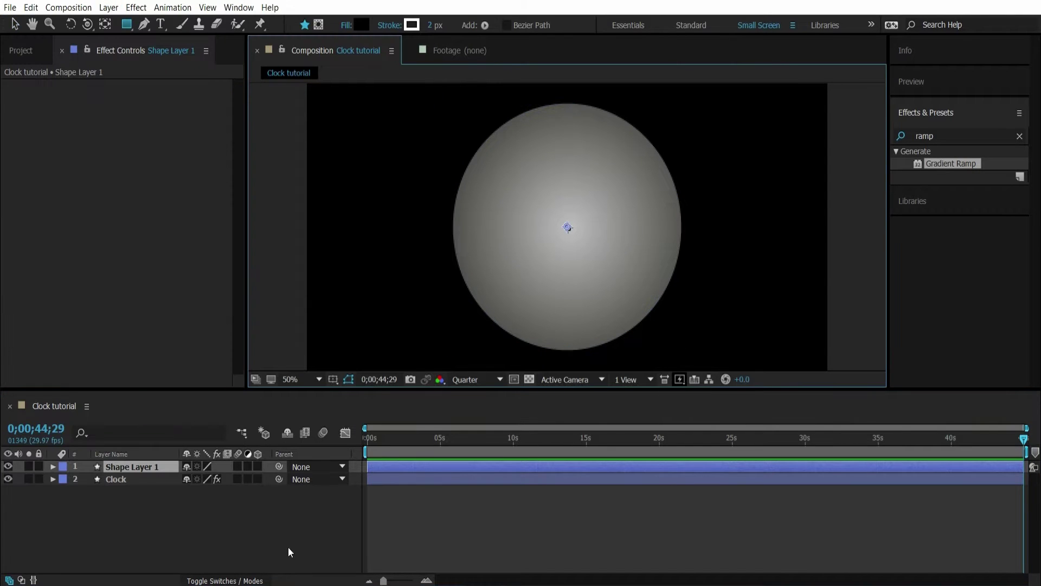
pyautogui.rightClick(144, 466)
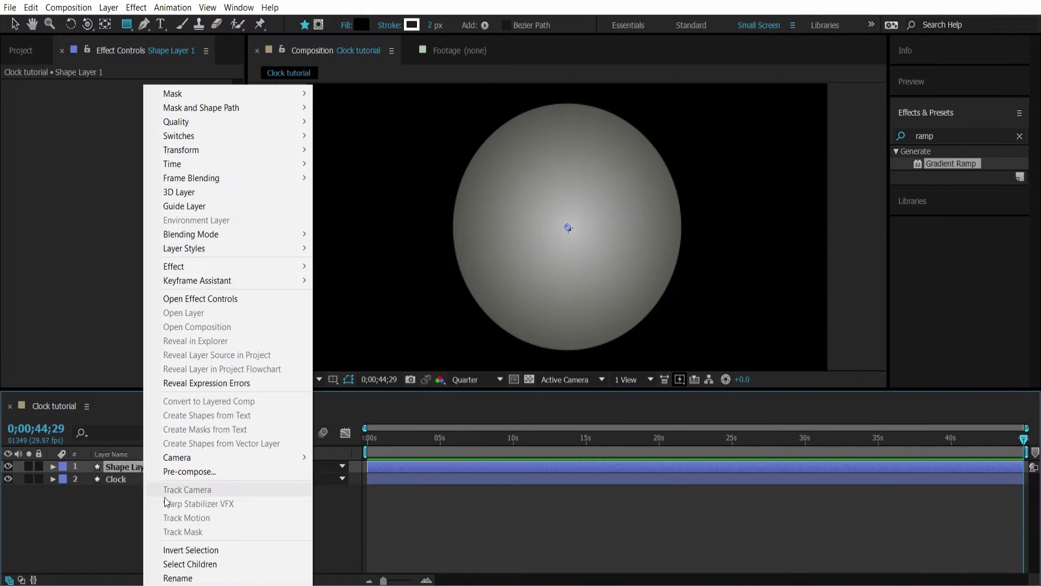
pyautogui.click(184, 577)
pyautogui.write('Bo')
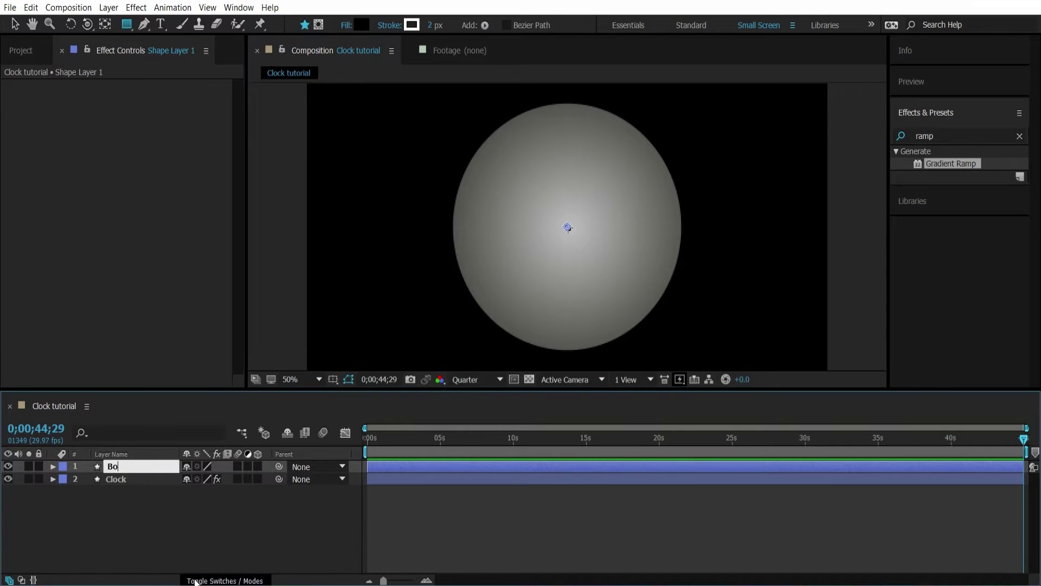
pyautogui.write('rder')
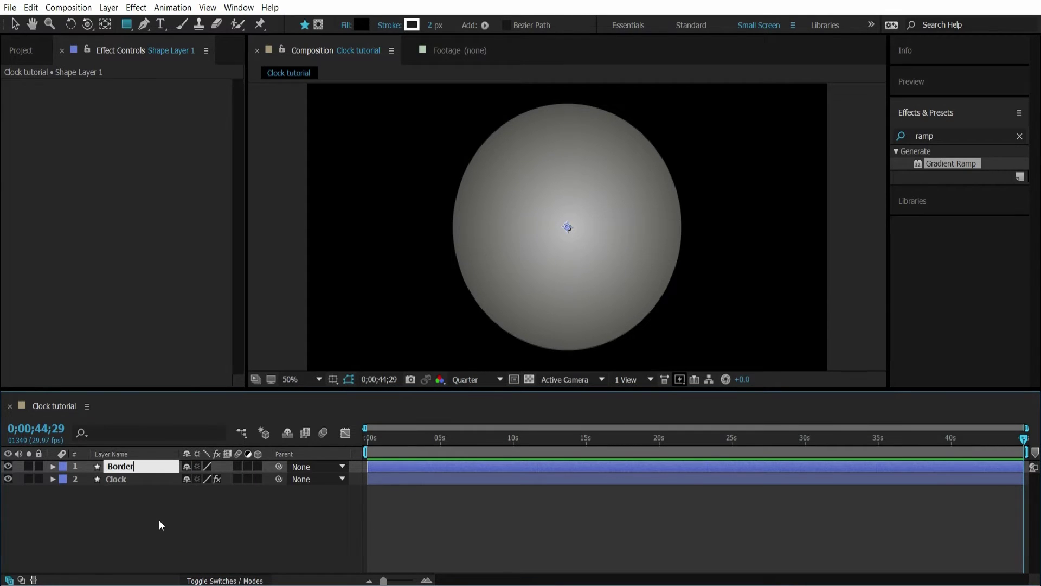
pyautogui.click(153, 515)
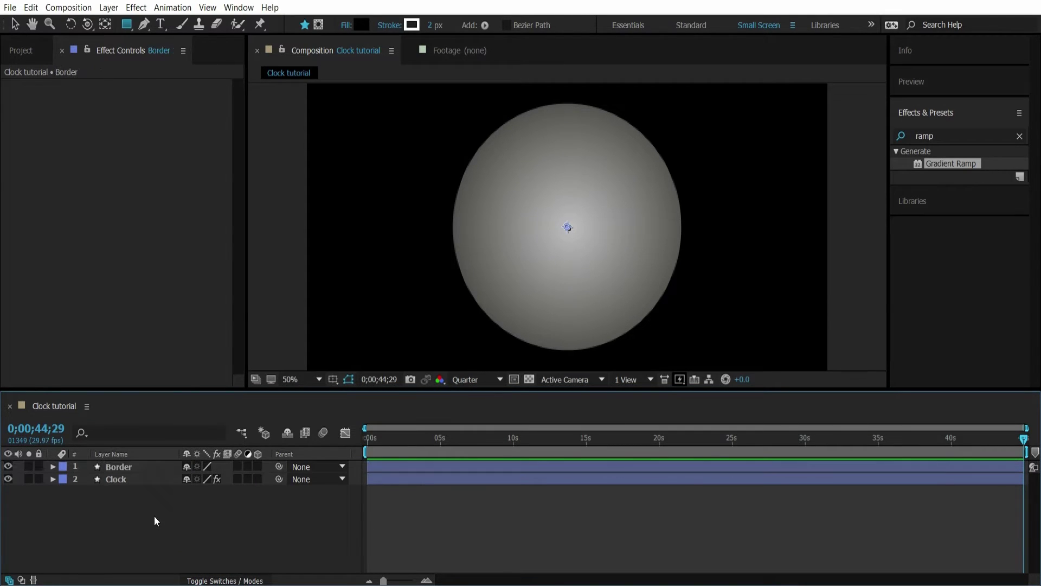
# Add an ellipse path and a stroke to the contents of the Border layer
pyautogui.click(125, 467)
pyautogui.click(59, 467)
pyautogui.click(53, 466)
pyautogui.click(264, 479)
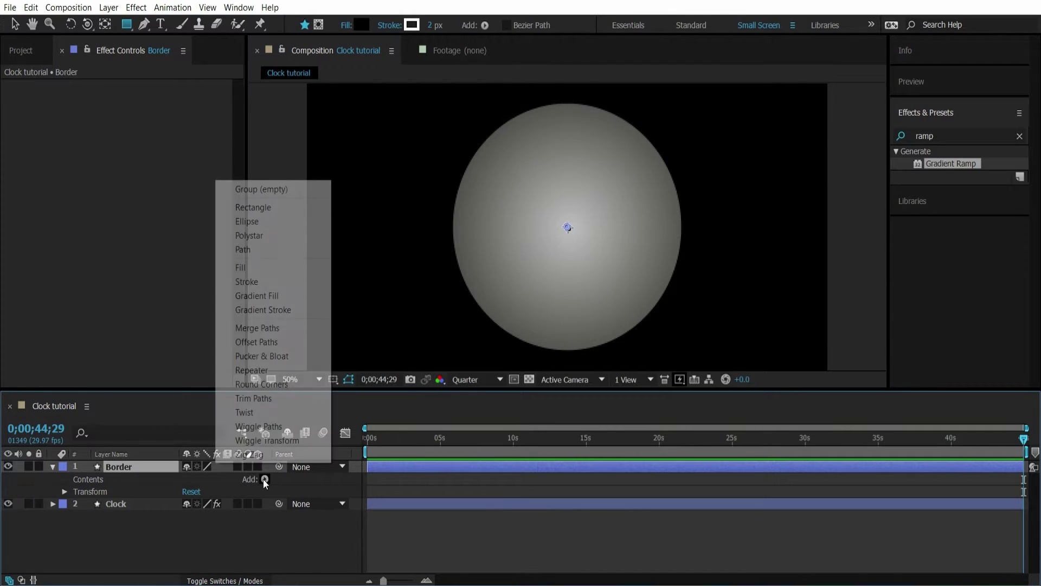
pyautogui.click(260, 219)
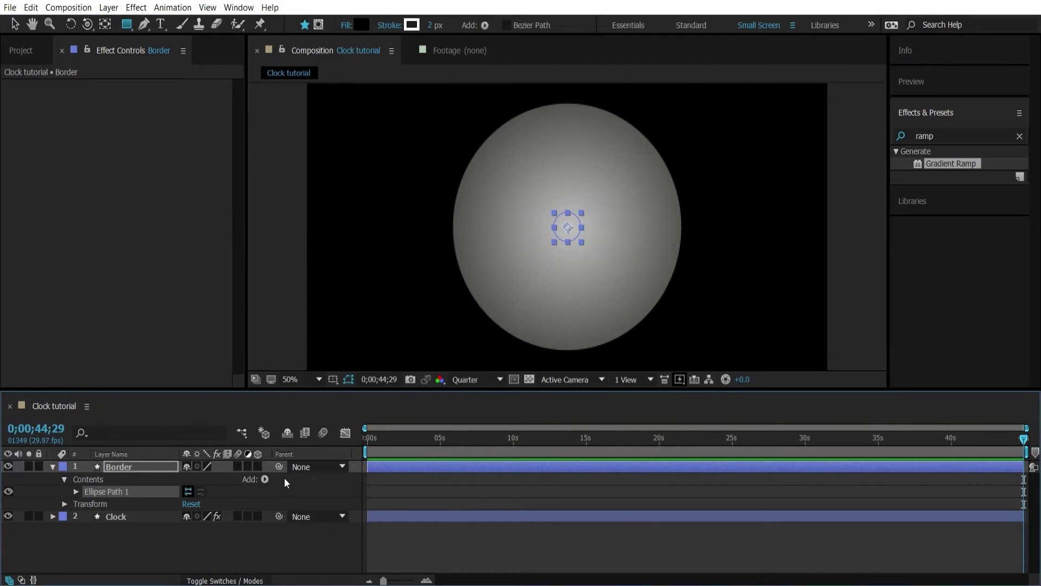
pyautogui.click(265, 479)
pyautogui.click(265, 282)
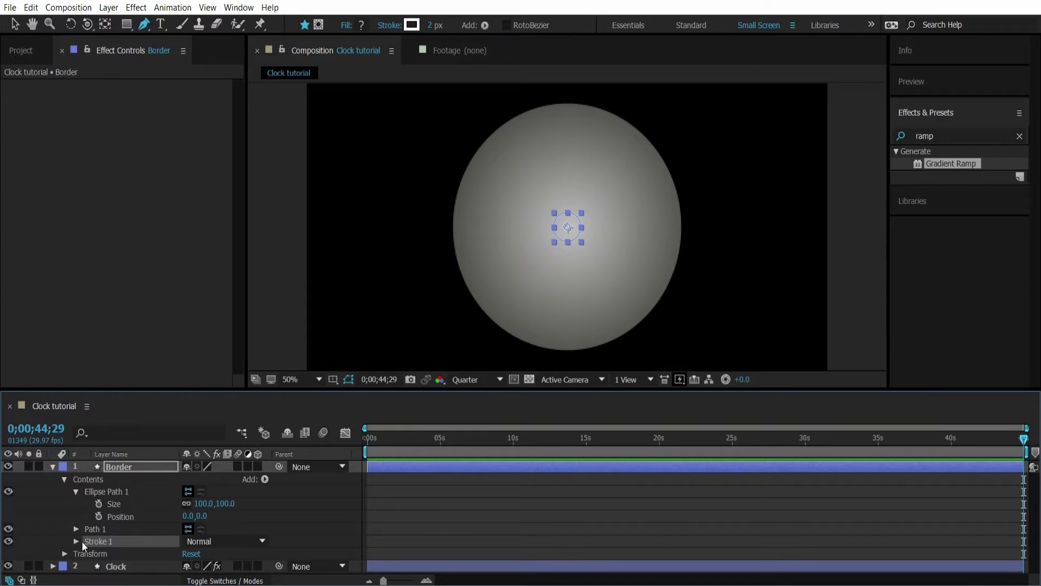
# Set the Border layer's stroke width to 12 and enlarge its ellipse path to 842 by 842
pyautogui.click(76, 541)
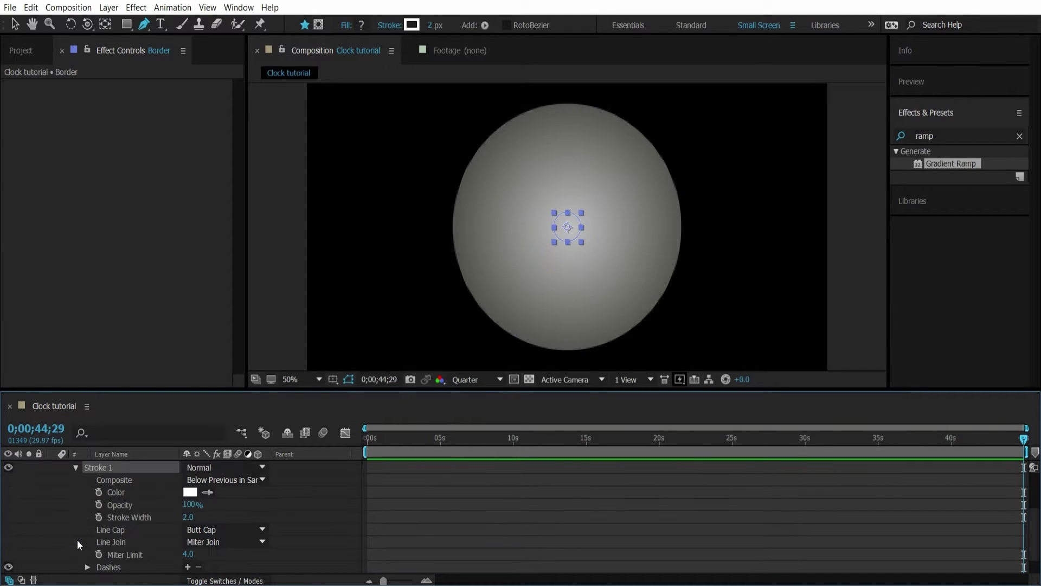
pyautogui.moveTo(188, 516); pyautogui.dragTo(196, 513)
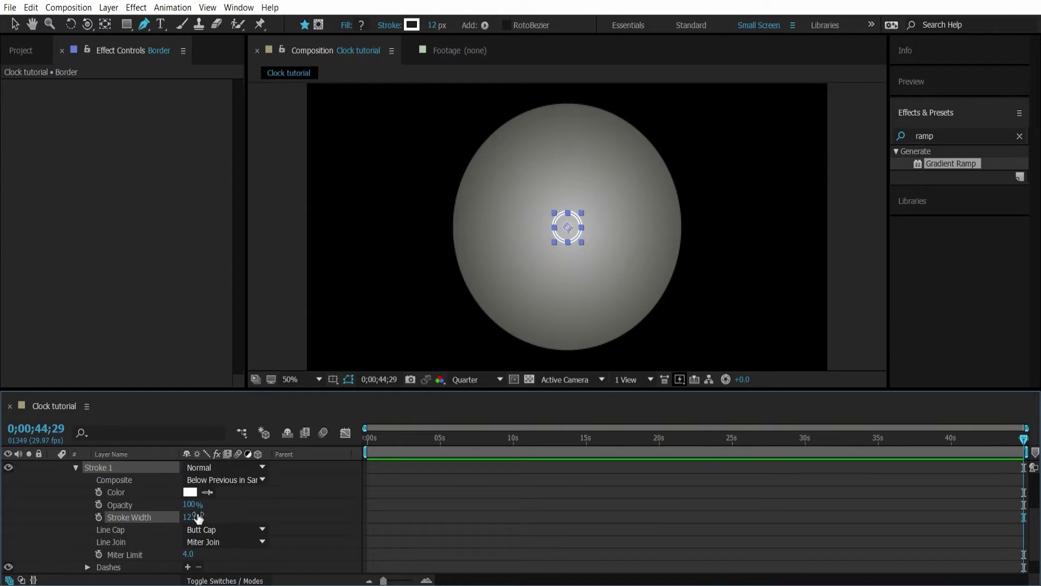
pyautogui.scroll(3, 198, 518)
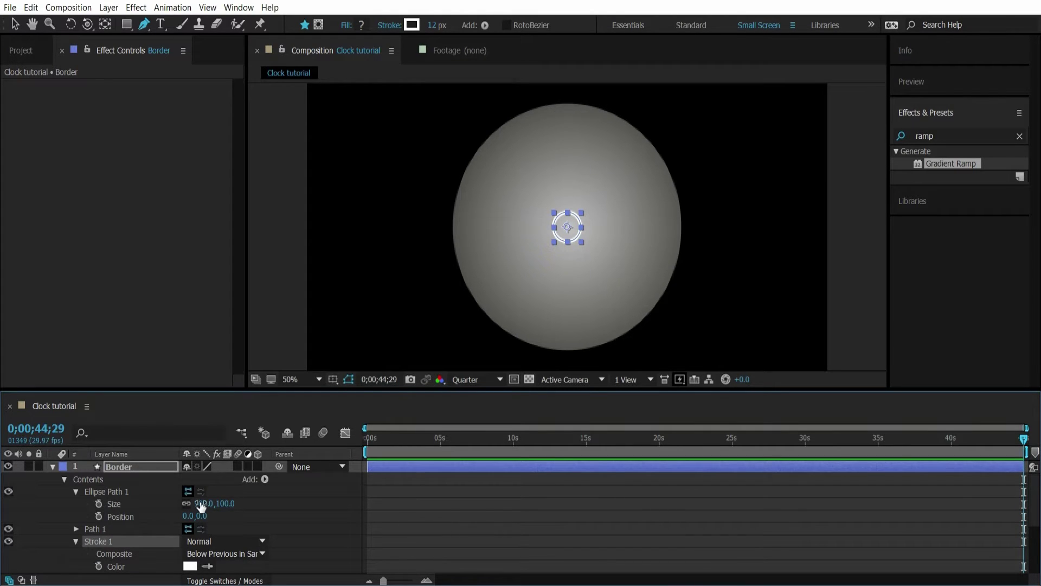
pyautogui.moveTo(200, 507); pyautogui.dragTo(744, 557)
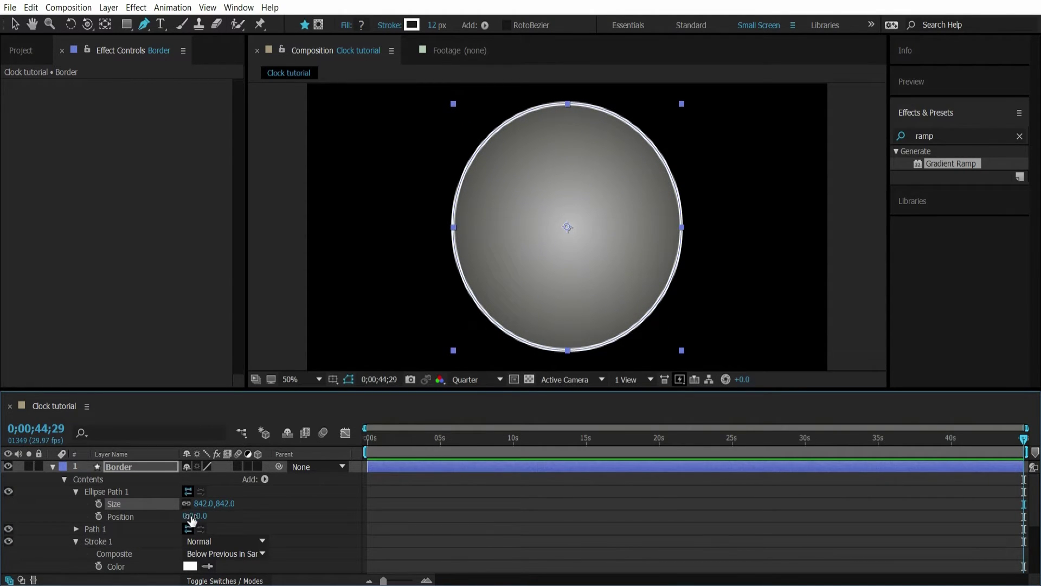
# Thicken the Border layer's stroke width to 32, then collapse and deselect the layer
pyautogui.scroll(-3, 191, 521)
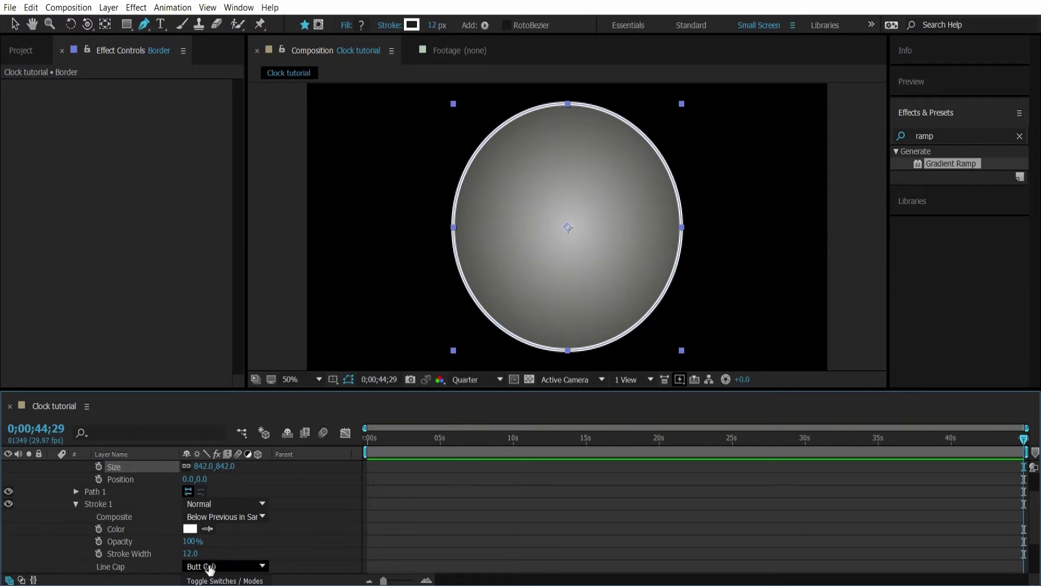
pyautogui.moveTo(191, 553); pyautogui.dragTo(204, 551)
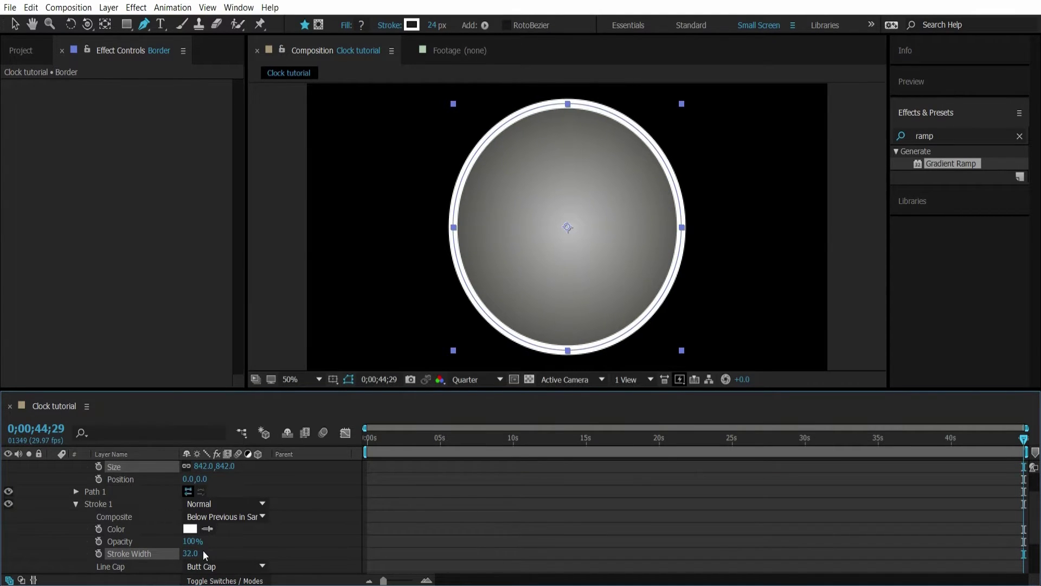
pyautogui.scroll(2, 70, 513)
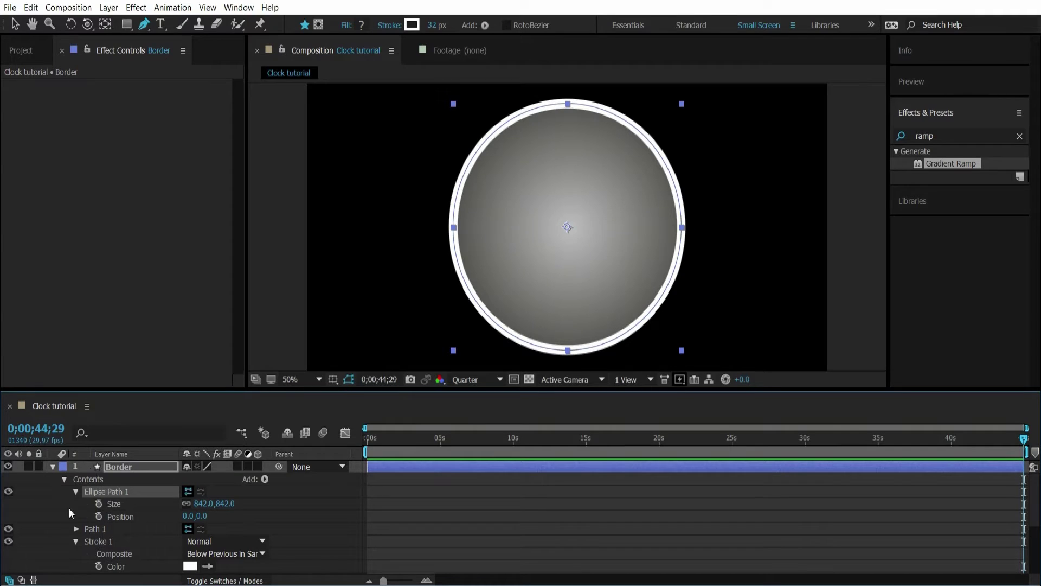
pyautogui.click(52, 466)
pyautogui.click(177, 497)
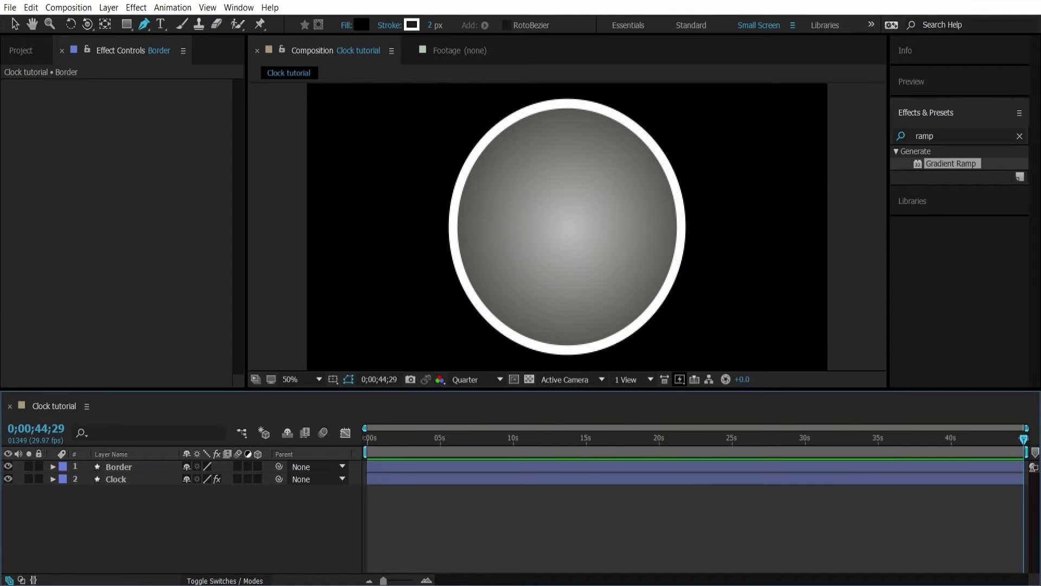
# Create a new shape layer above Border and rename it as Circles
pyautogui.click(109, 7)
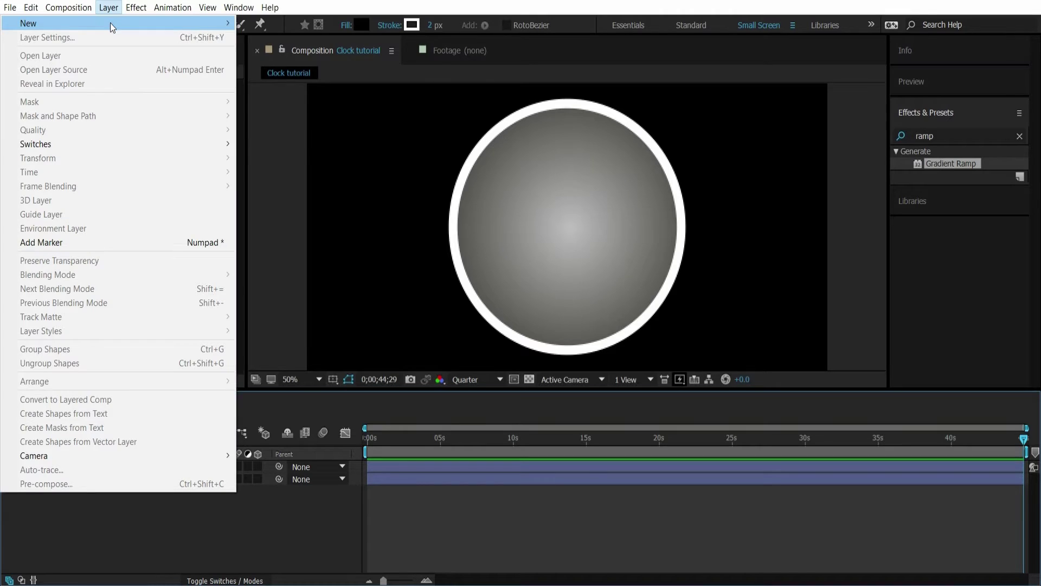
pyautogui.moveTo(110, 22)
pyautogui.click(291, 94)
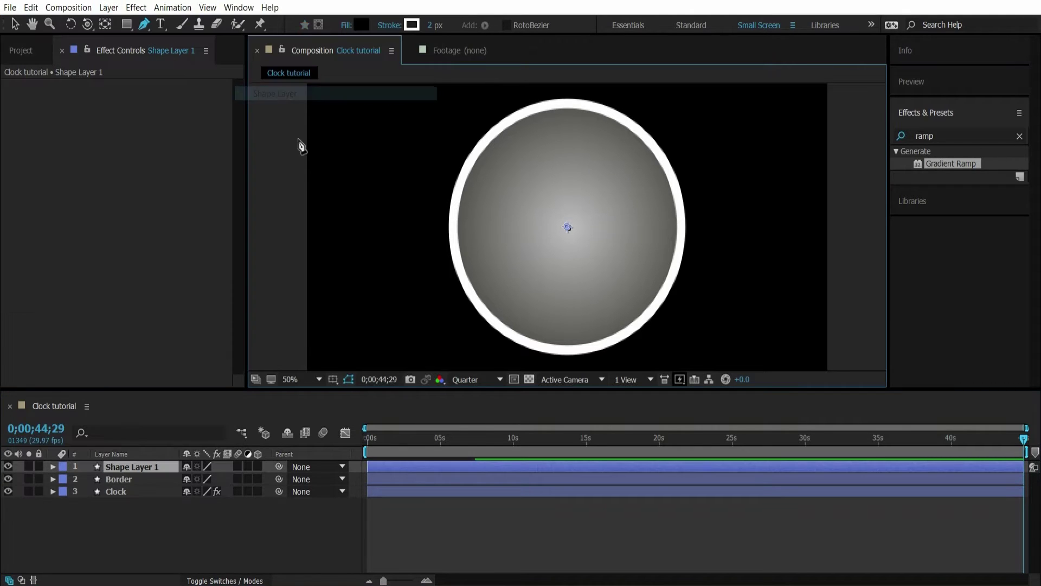
pyautogui.rightClick(131, 465)
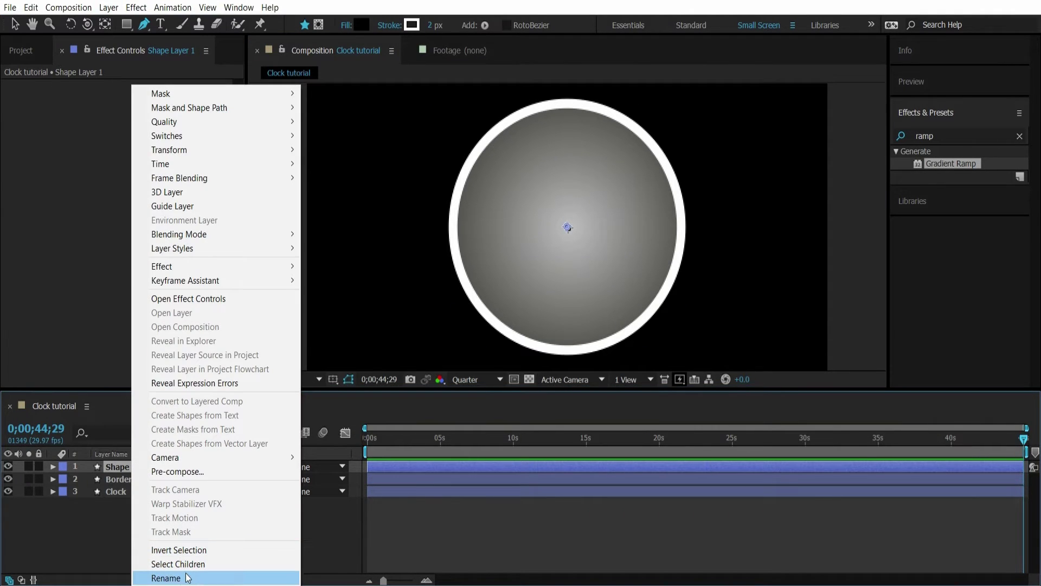
pyautogui.click(281, 577)
pyautogui.write('Circles')
pyautogui.press('Return')
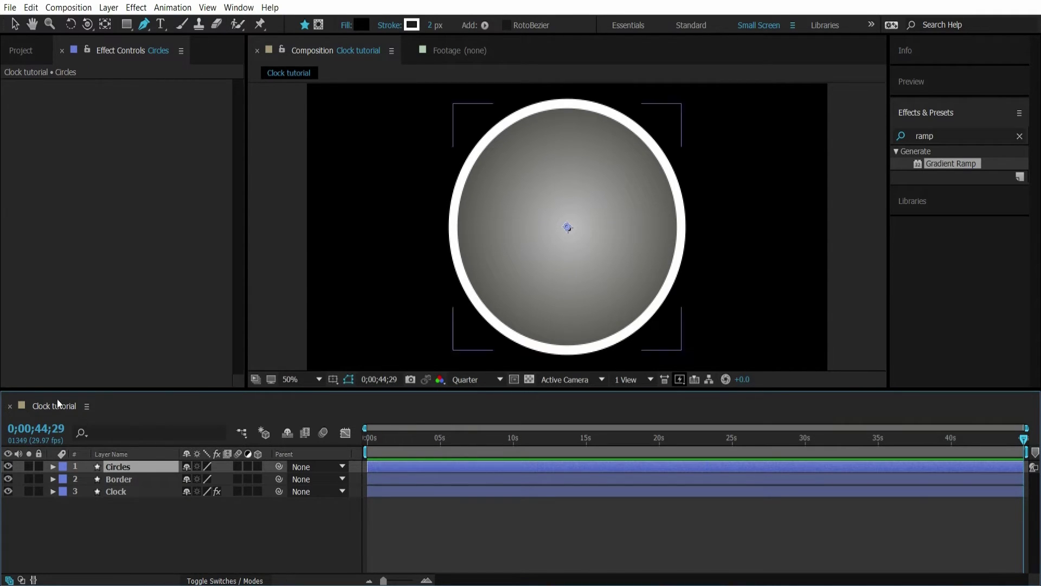
# Add an ellipse path and a fill to the Circles layer, and shrink the ellipse to 54 by 54
pyautogui.click(53, 466)
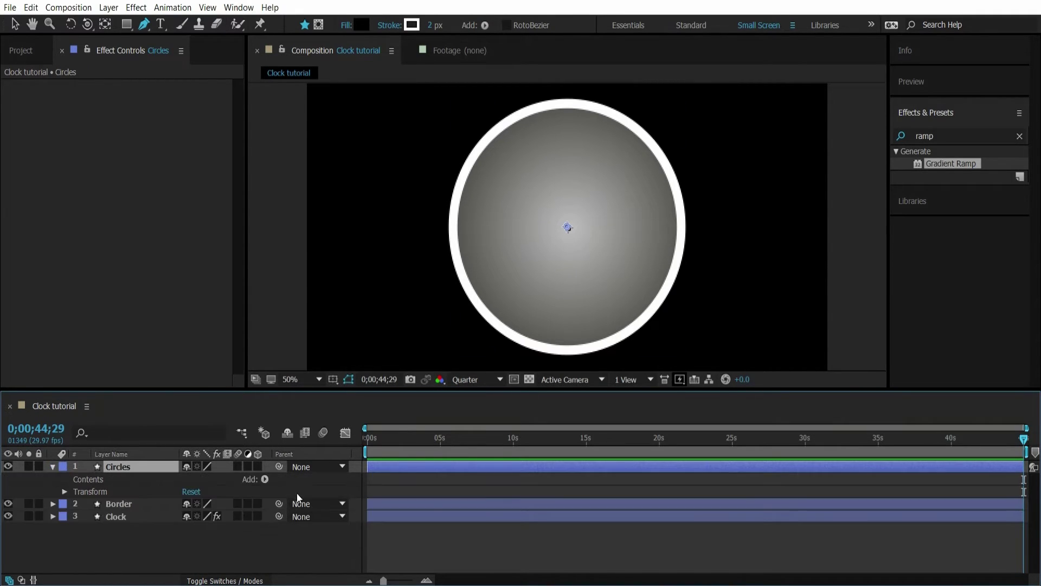
pyautogui.click(265, 478)
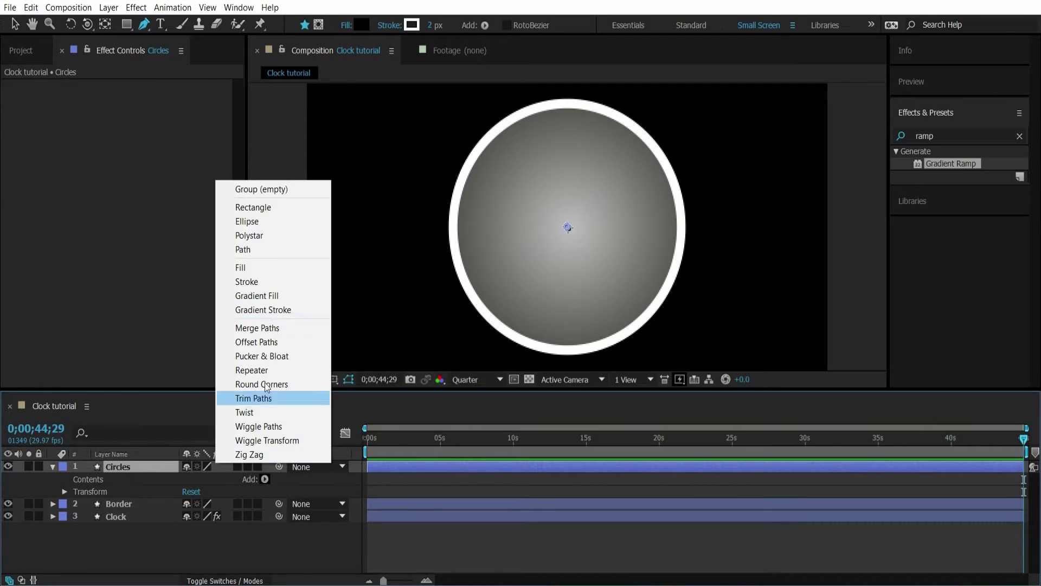
pyautogui.click(256, 222)
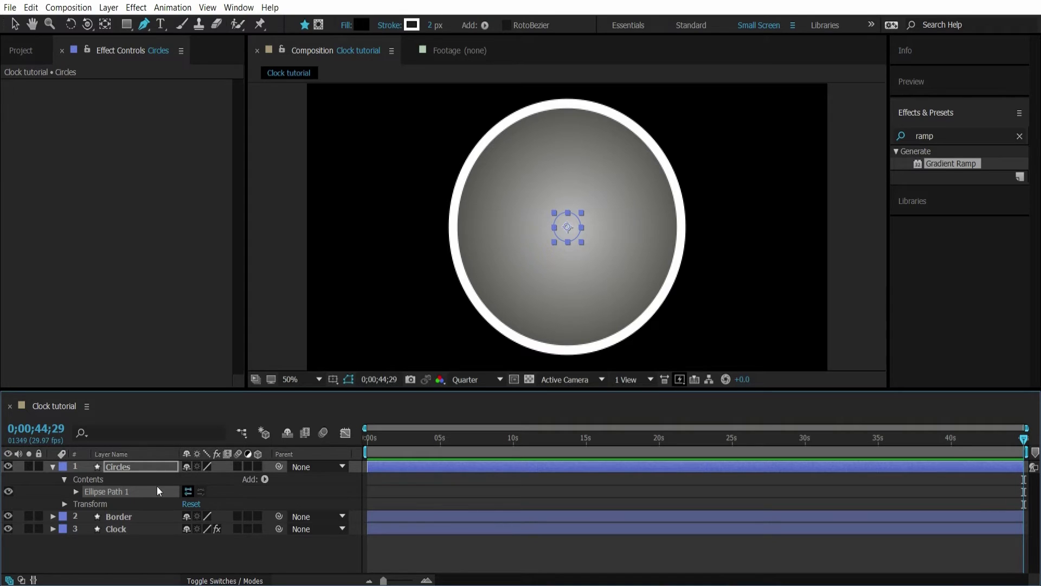
pyautogui.click(265, 478)
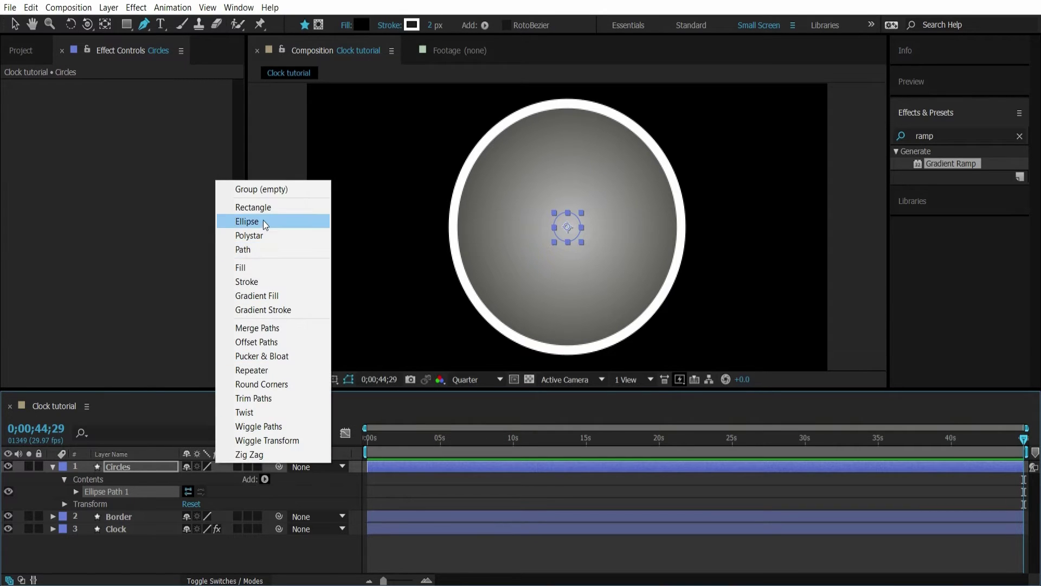
pyautogui.click(263, 268)
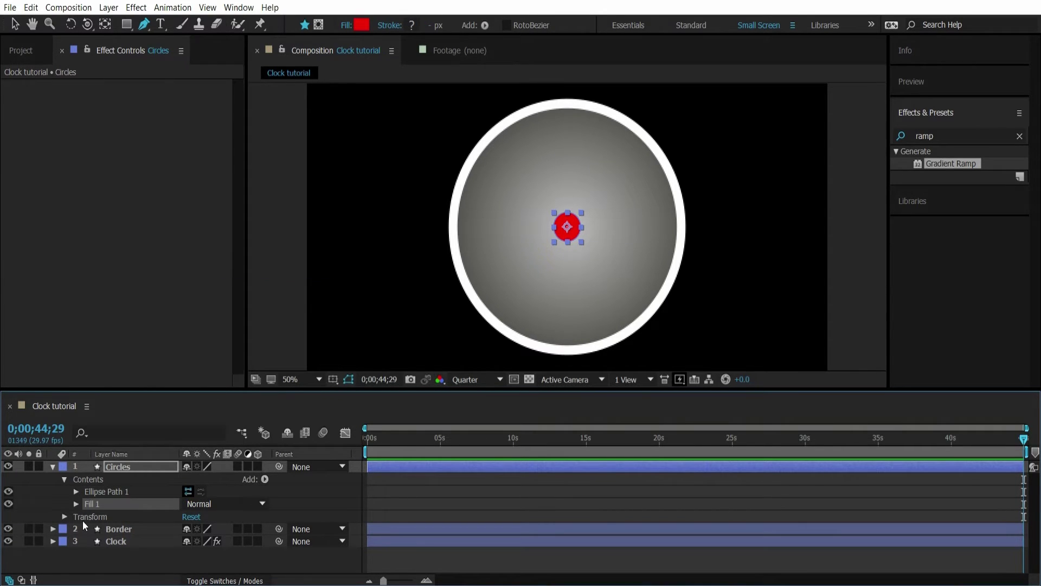
pyautogui.click(75, 491)
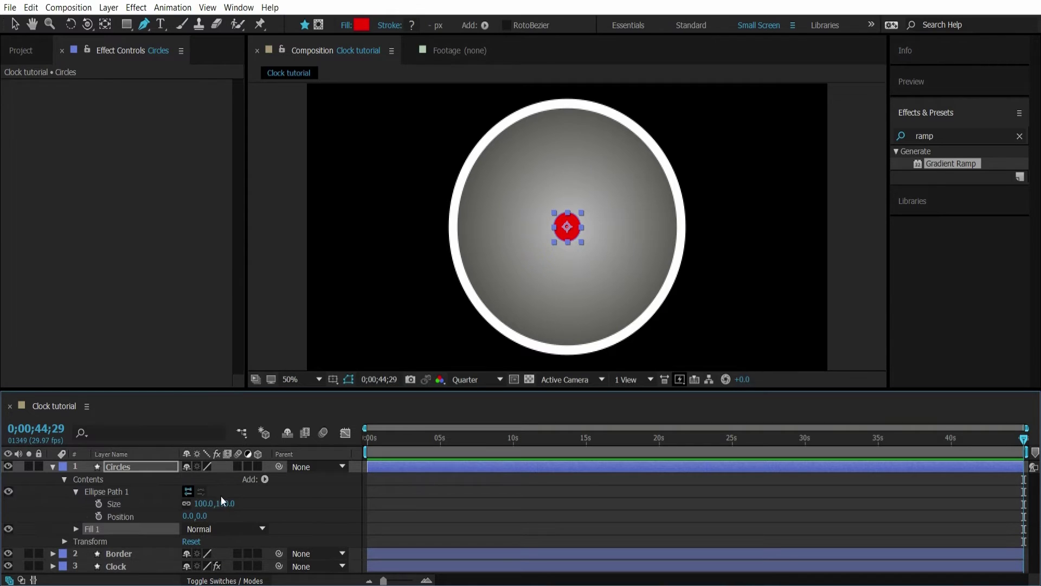
pyautogui.moveTo(200, 503); pyautogui.dragTo(179, 514)
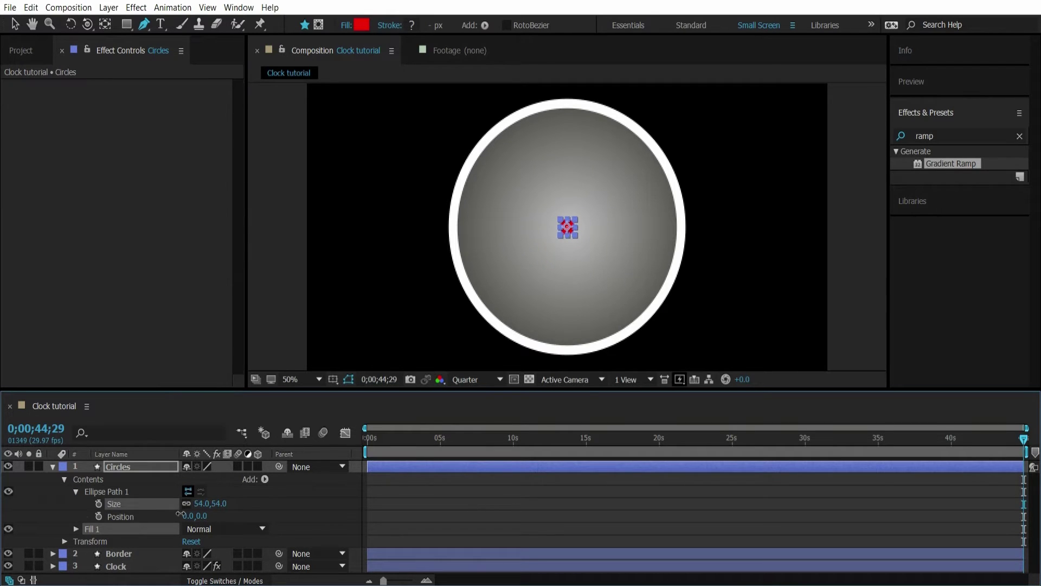
# Add a Repeater to the Circles layer's contents and set it to 12 copies
pyautogui.click(265, 479)
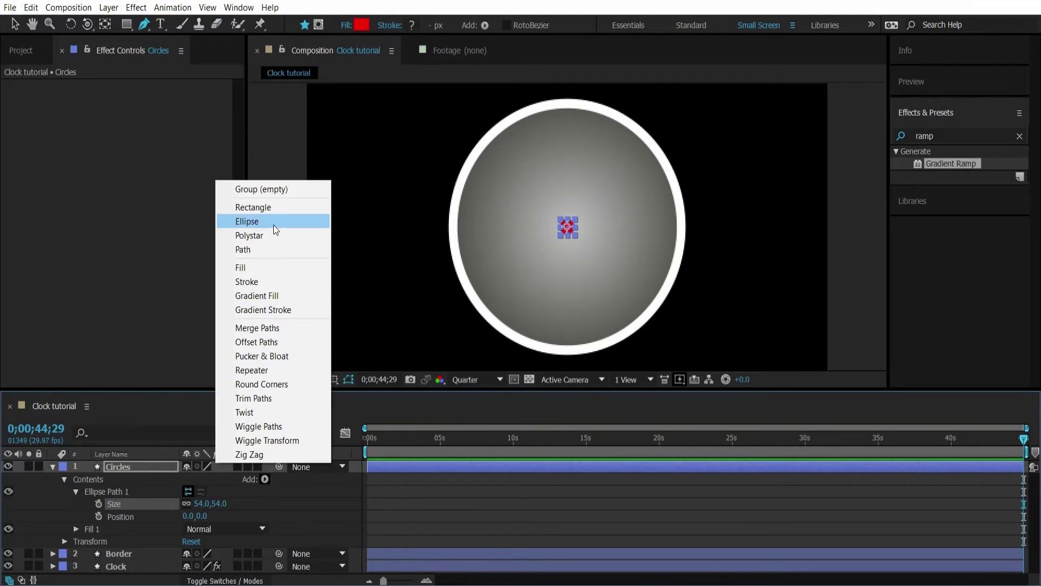
pyautogui.click(290, 369)
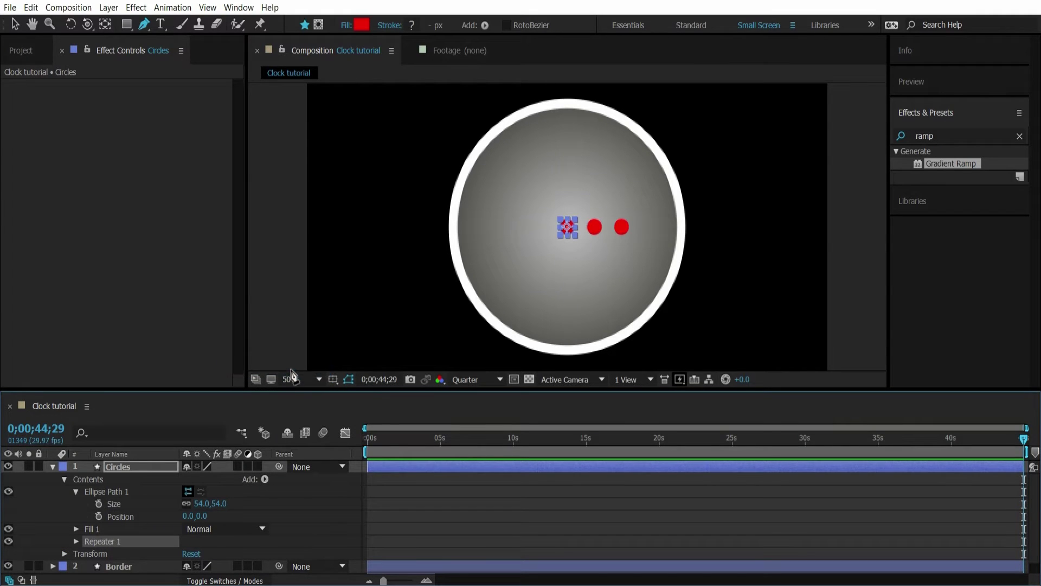
pyautogui.click(76, 541)
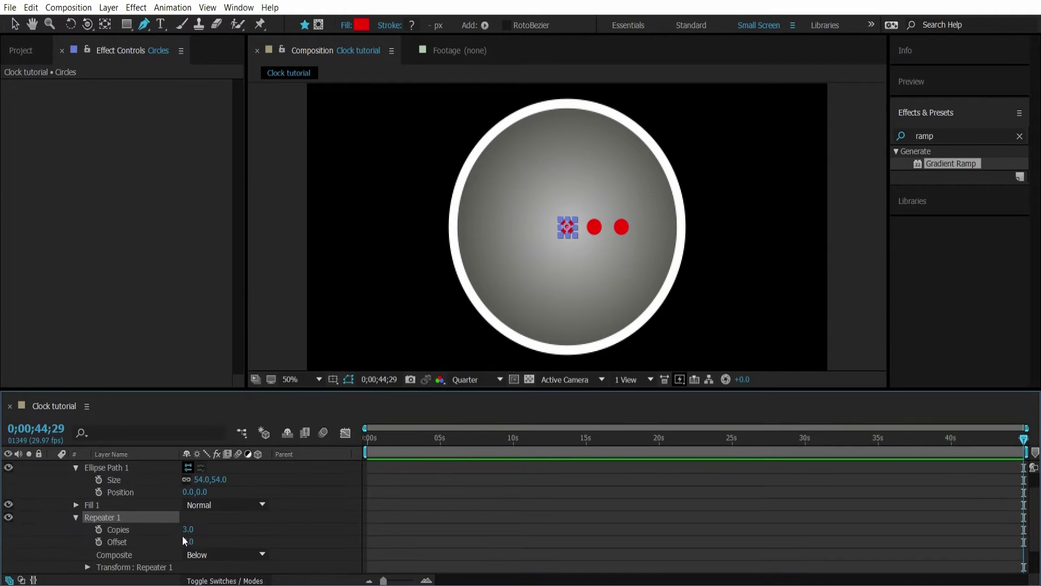
pyautogui.click(191, 530)
pyautogui.write('12')
pyautogui.press('Return')
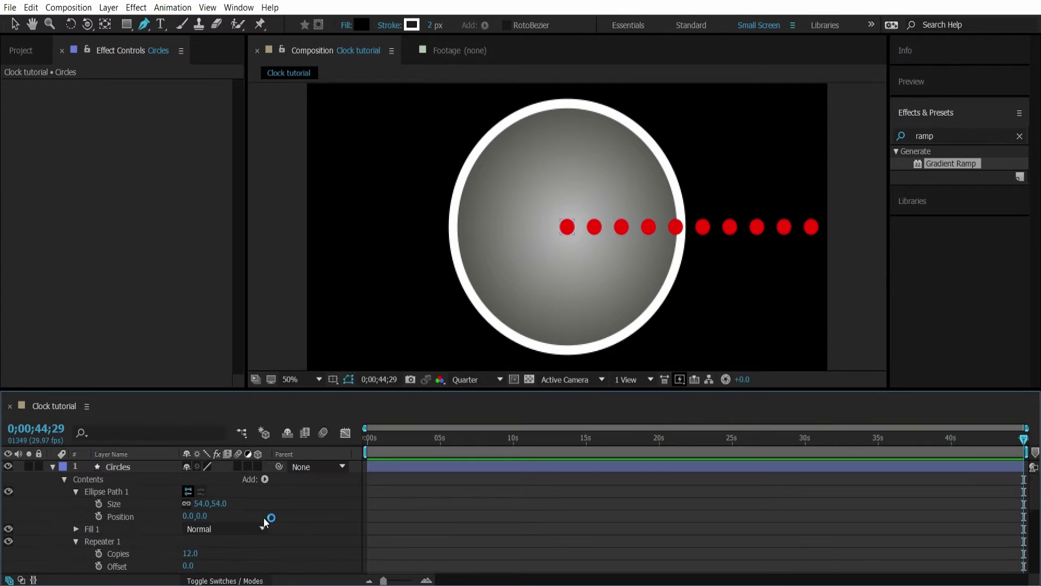
# In the repeater's transform, set the horizontal position to 0 and the rotation to 360/12 degrees
pyautogui.scroll(-3, 214, 518)
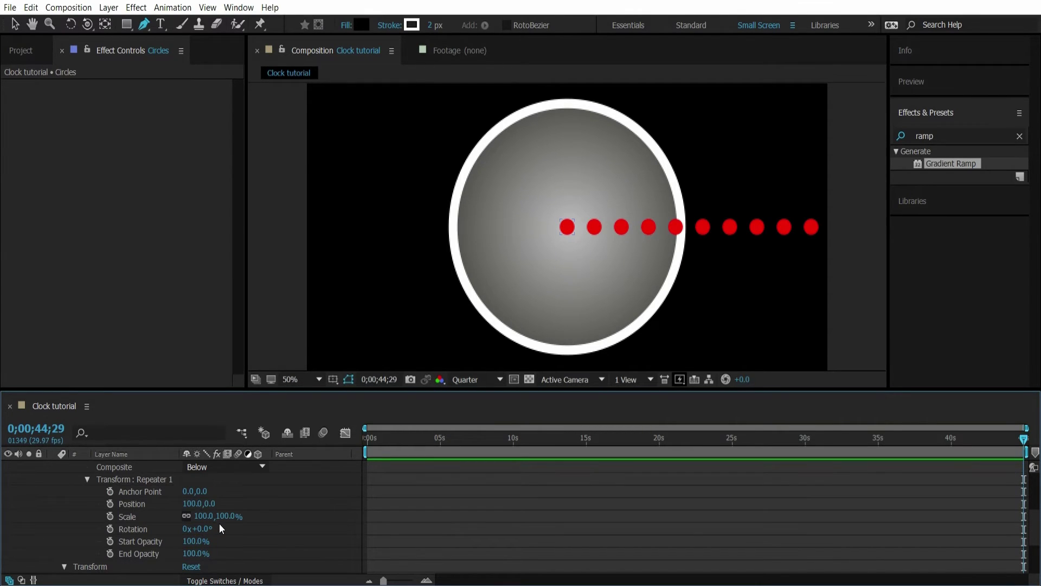
pyautogui.click(194, 504)
pyautogui.write('0')
pyautogui.press('Return')
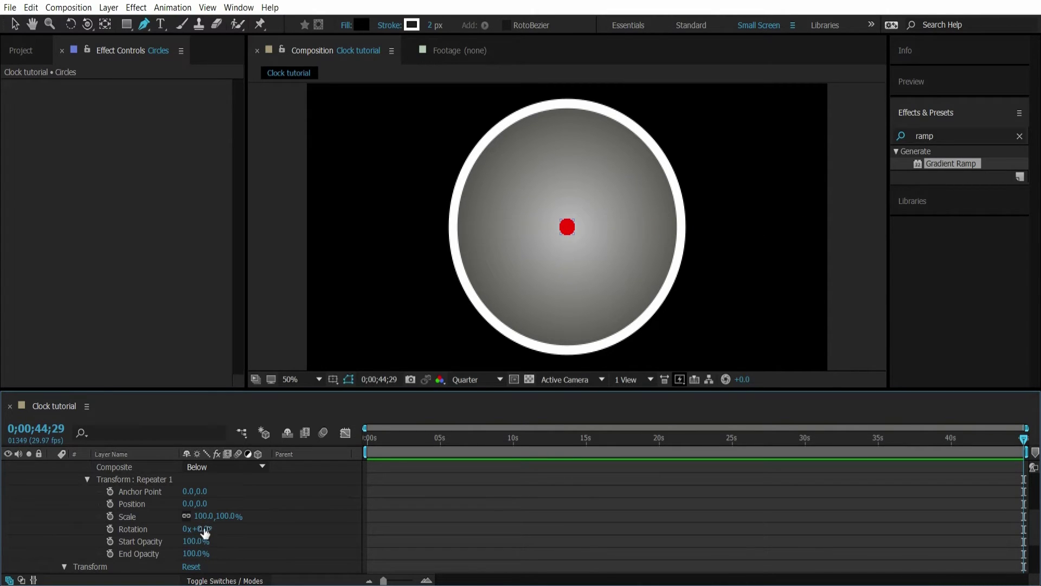
pyautogui.click(204, 530)
pyautogui.write('360/12')
pyautogui.press('Return')
# Offset the Circles layer's ellipse path to position 0, 331 and reduce its size to 38 by 38
pyautogui.scroll(3, 270, 548)
pyautogui.moveTo(203, 517); pyautogui.dragTo(403, 538)
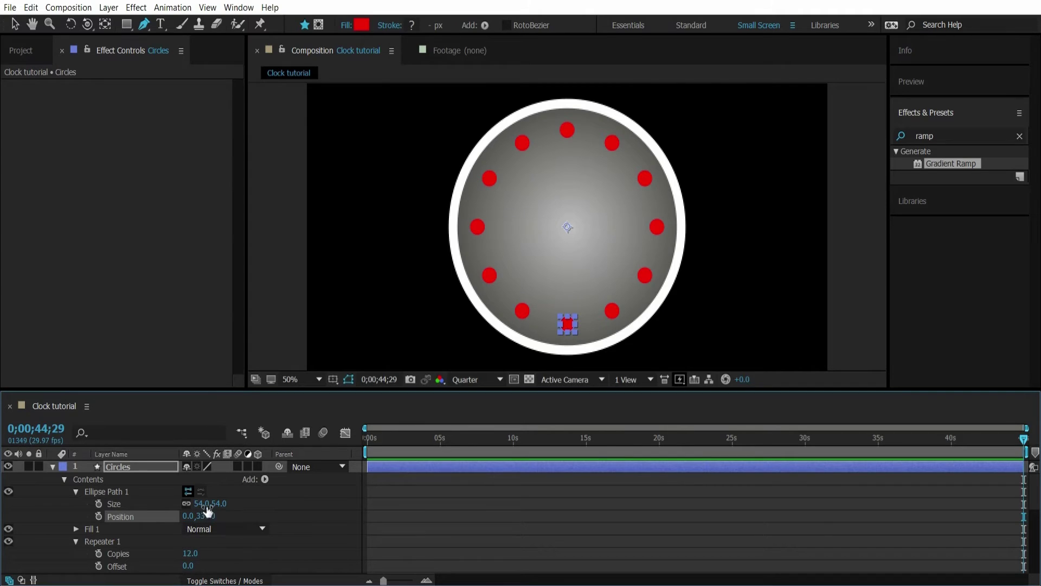
pyautogui.moveTo(195, 504); pyautogui.dragTo(191, 504)
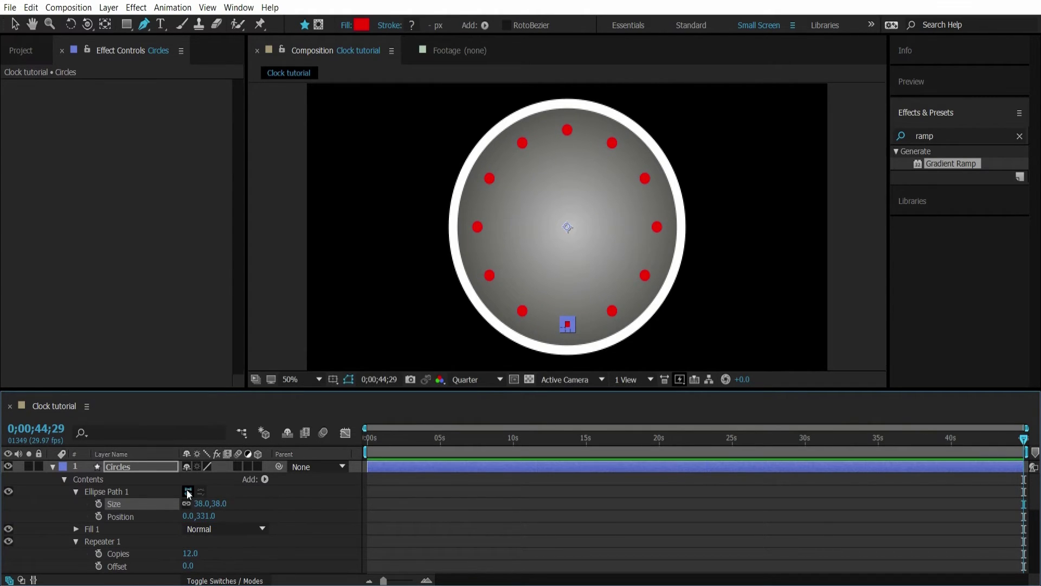
# Apply a Drop Shadow effect to the Circles layer with softness 45, then collapse the layer
pyautogui.click(1019, 136)
pyautogui.write('drop')
pyautogui.write(' sha')
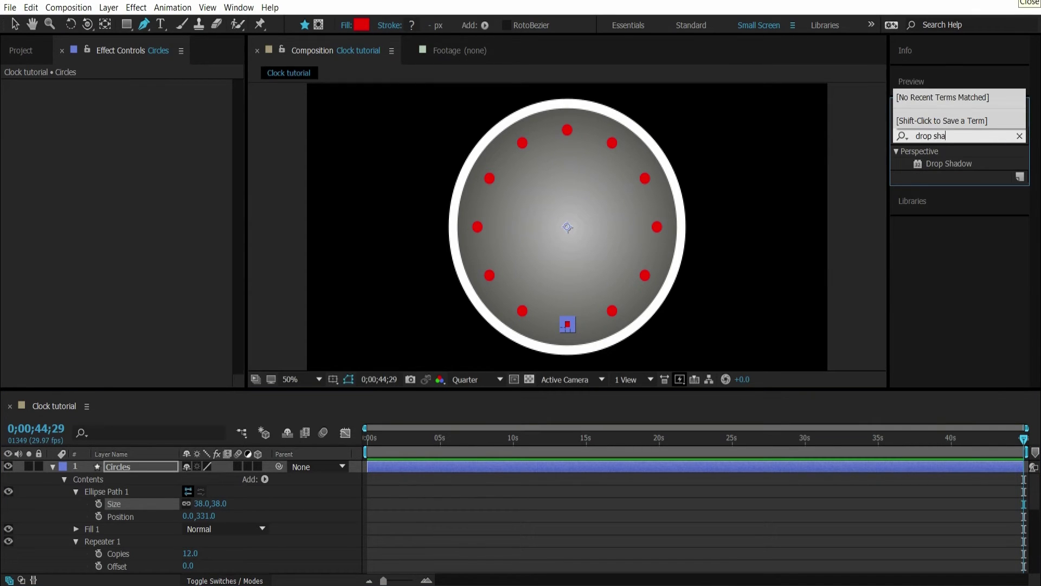
pyautogui.doubleClick(958, 163)
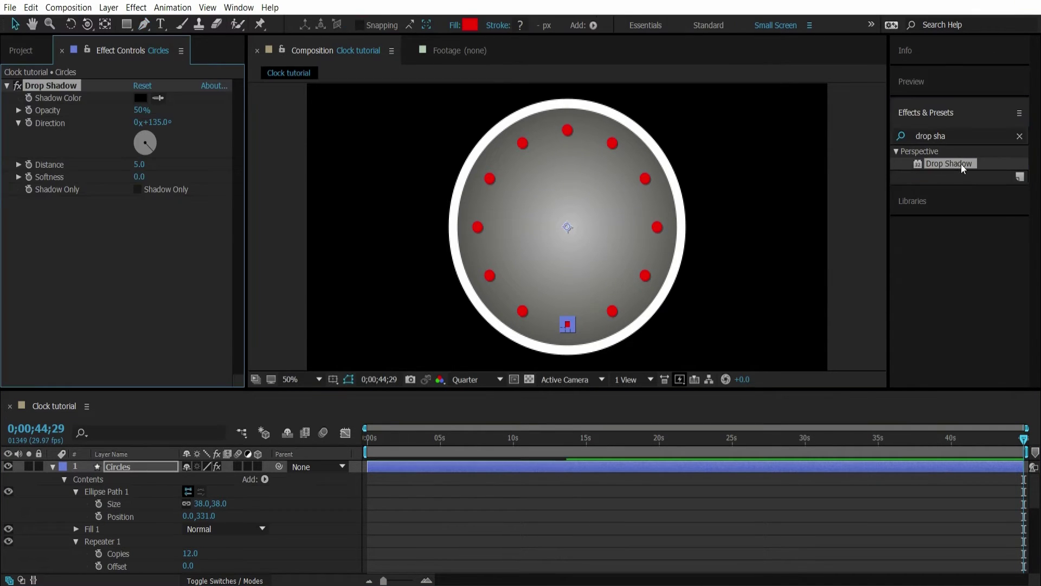
pyautogui.moveTo(139, 177); pyautogui.dragTo(142, 177)
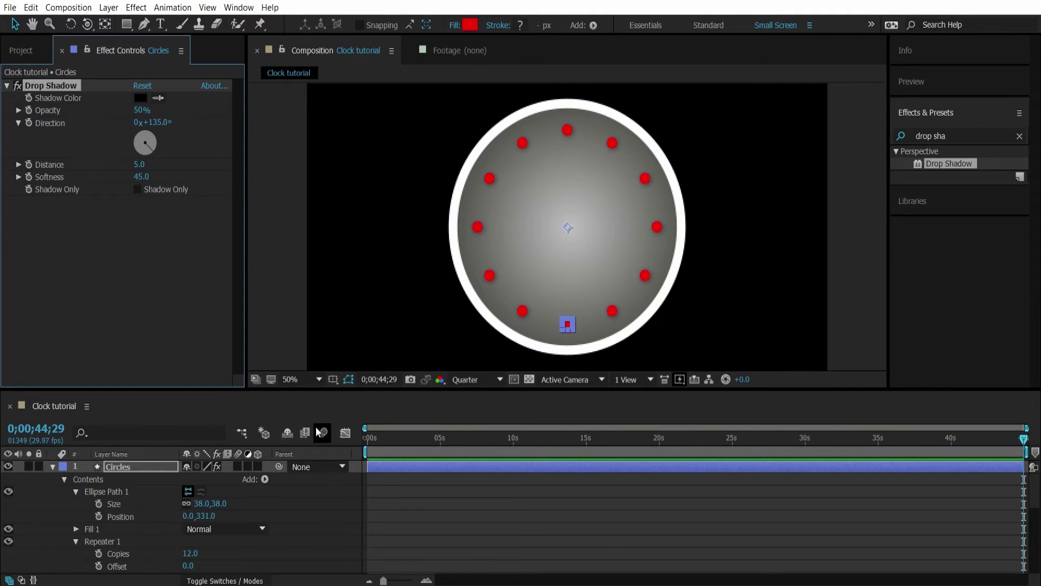
pyautogui.click(53, 466)
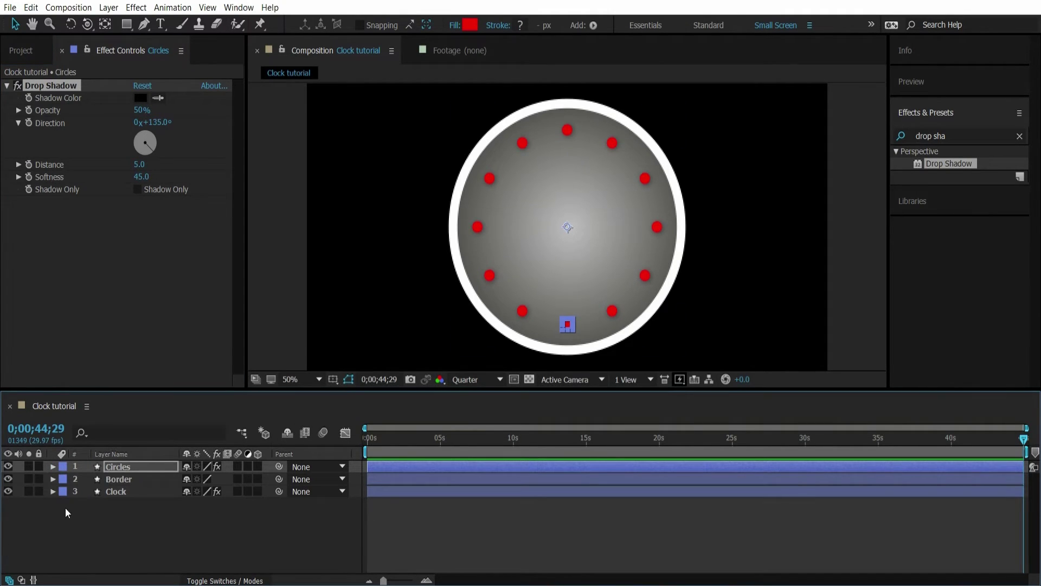
# Create a new shape layer above Circles and rename it as Minute Hand
pyautogui.click(119, 467)
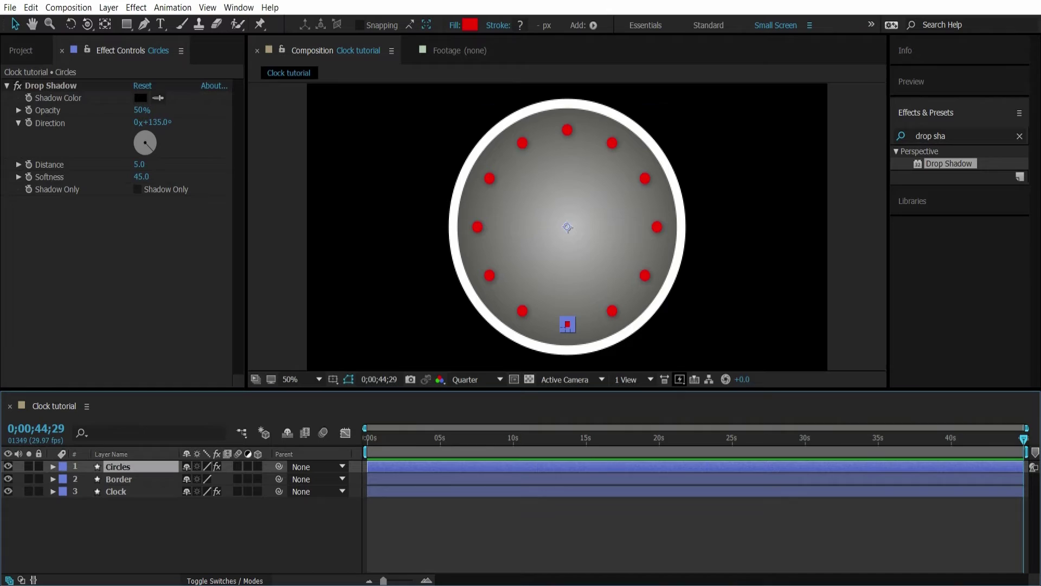
pyautogui.click(108, 7)
pyautogui.moveTo(89, 22)
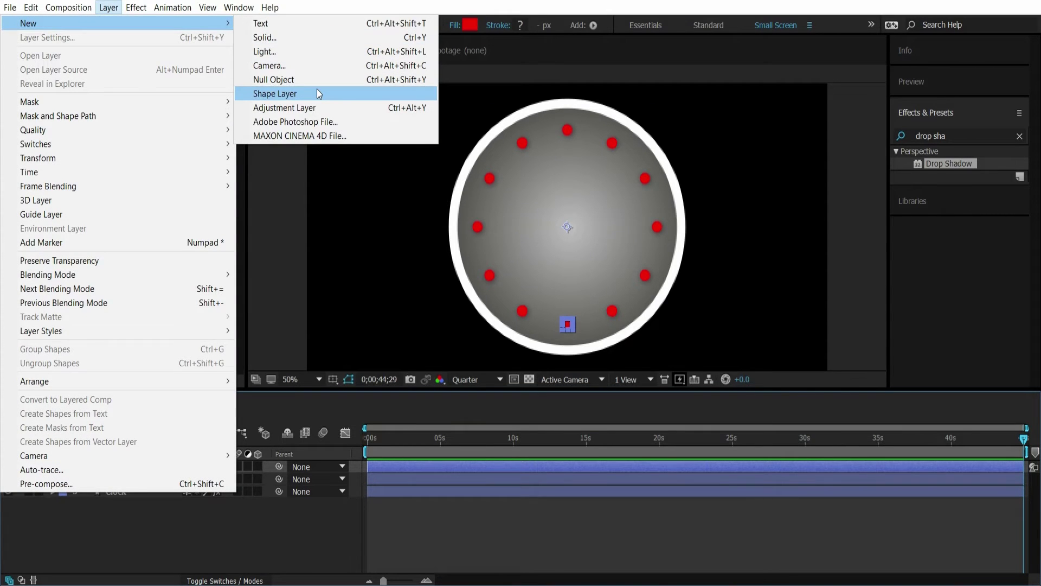
pyautogui.click(317, 94)
pyautogui.rightClick(136, 466)
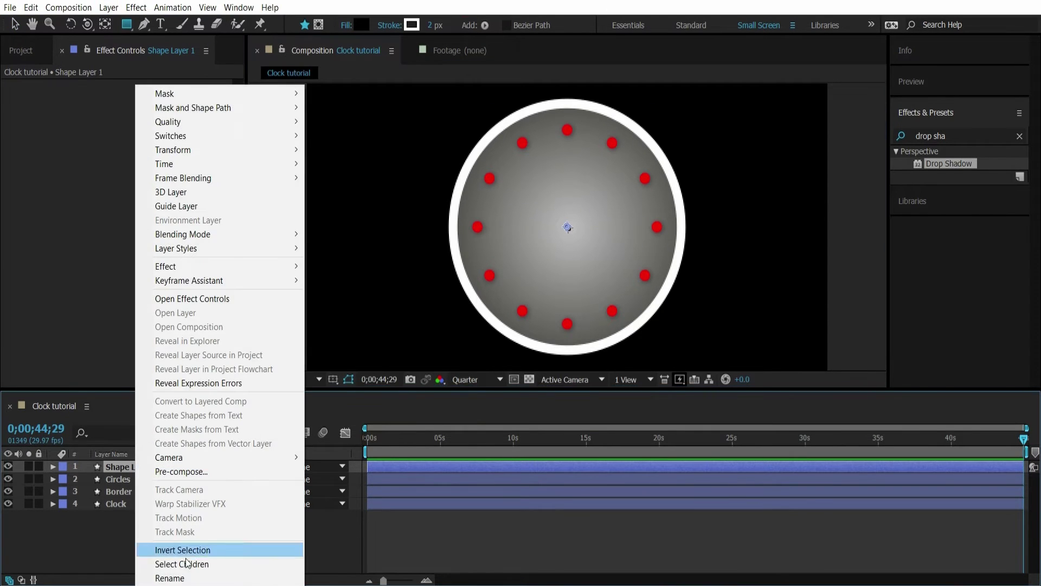
pyautogui.click(185, 578)
pyautogui.write('Mi')
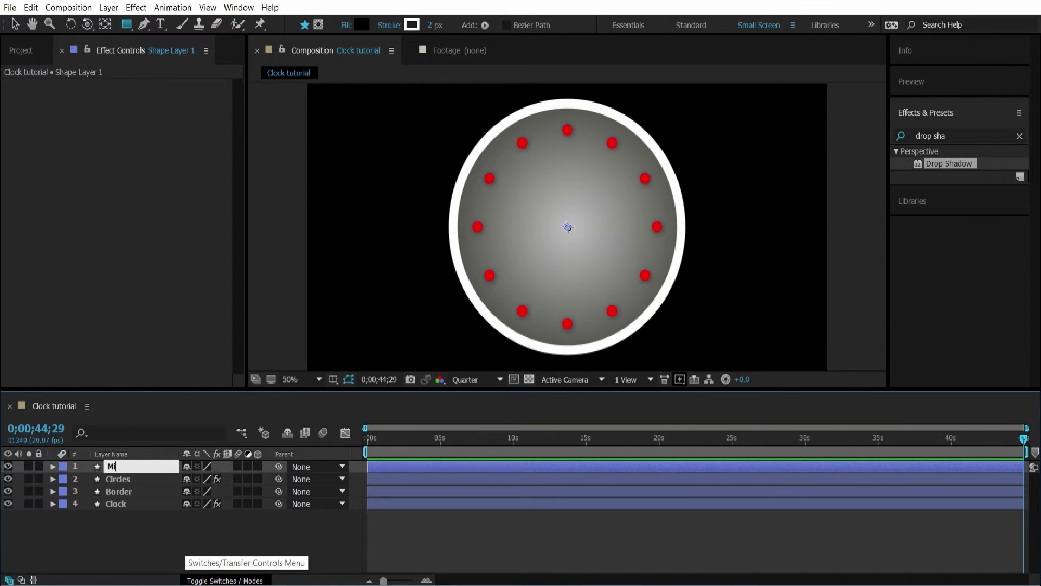
pyautogui.write('nute Hand')
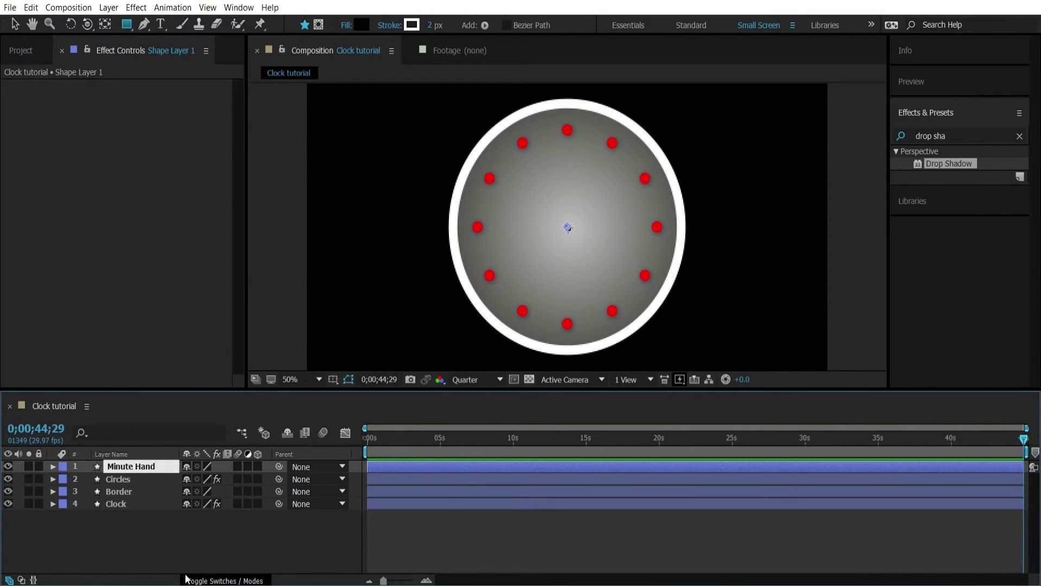
pyautogui.press('Return')
# Add a rectangle path and a fill to the contents of the Minute Hand layer
pyautogui.click(53, 467)
pyautogui.click(264, 479)
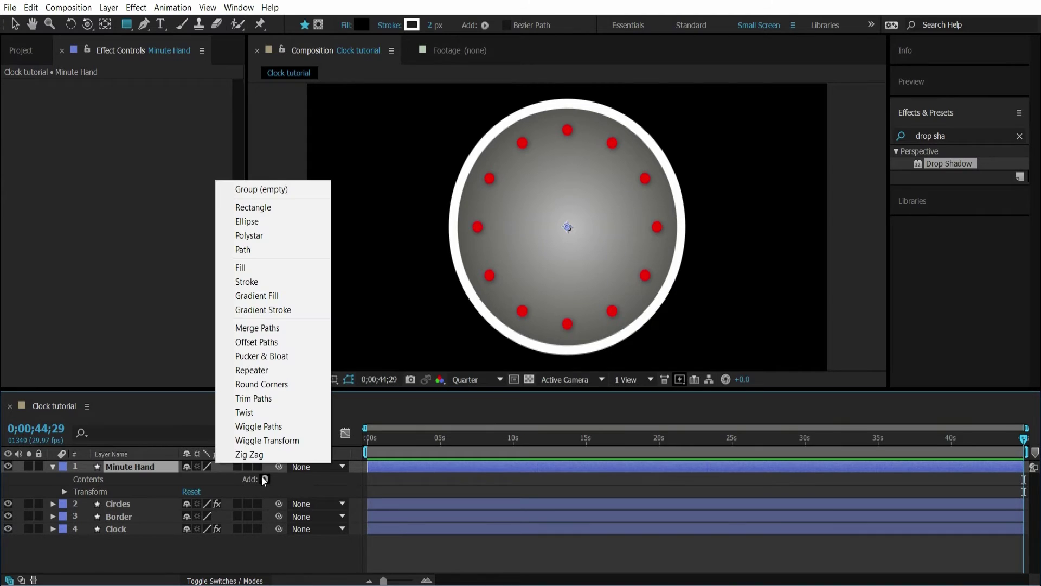
pyautogui.click(269, 208)
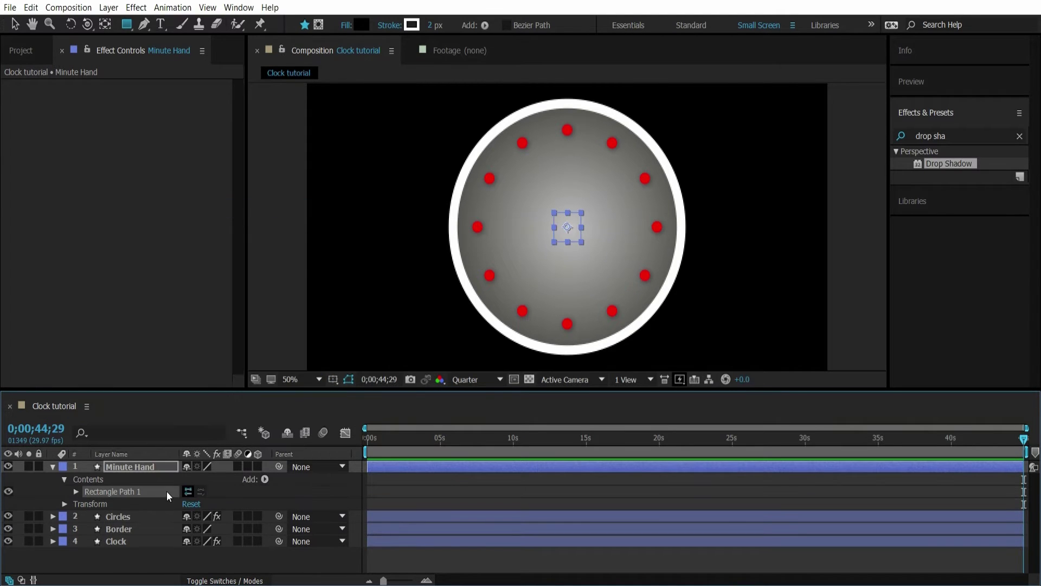
pyautogui.click(266, 479)
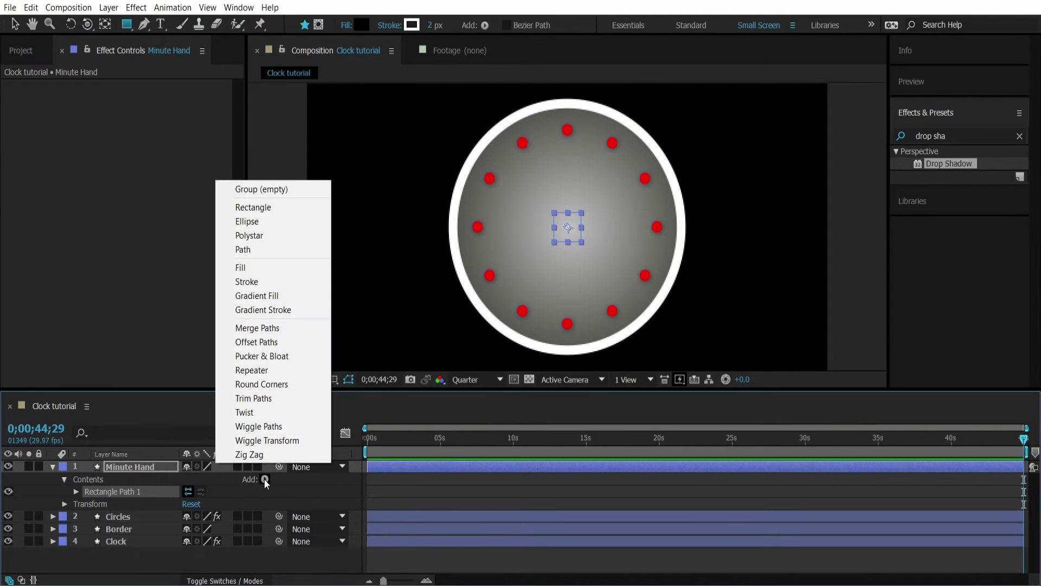
pyautogui.click(269, 267)
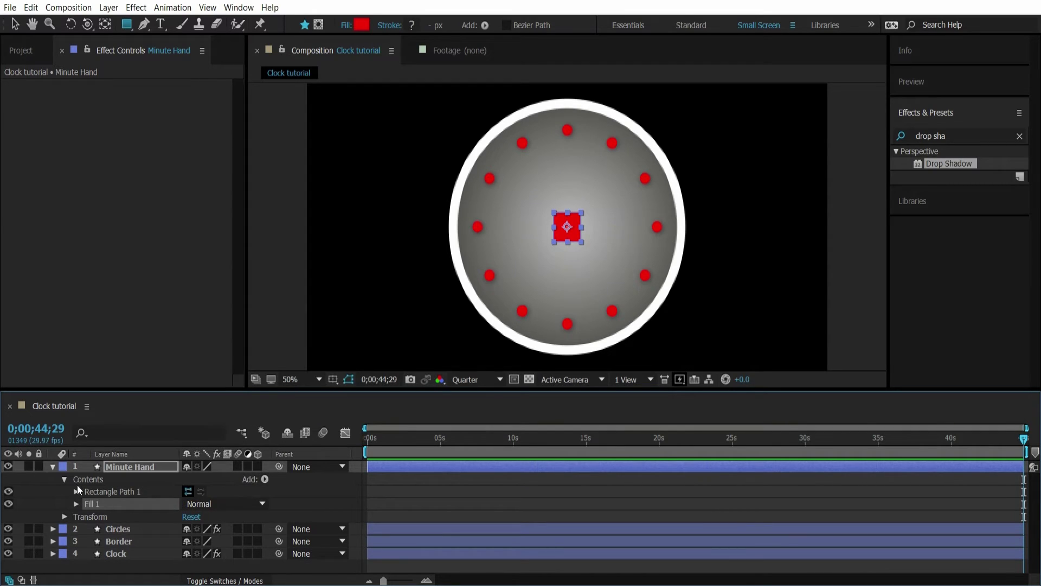
# Shape the Minute Hand's rectangle to an unlinked size of 42 by 350, position 0, -178 and roundness 74
pyautogui.moveTo(202, 503); pyautogui.dragTo(377, 507)
pyautogui.click(186, 504)
pyautogui.moveTo(200, 504); pyautogui.dragTo(122, 474)
pyautogui.moveTo(187, 529); pyautogui.dragTo(239, 524)
pyautogui.click(234, 525)
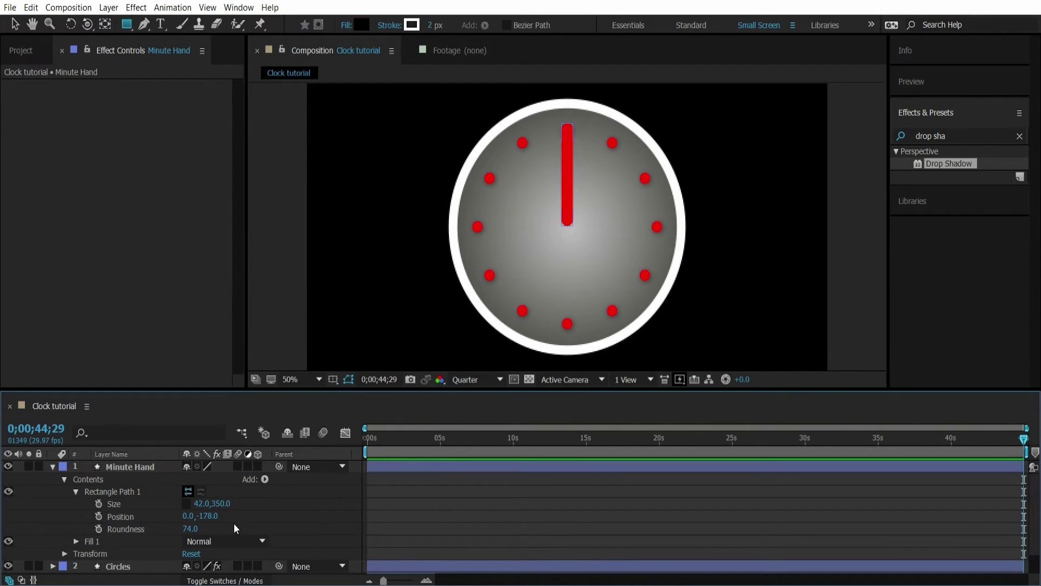
pyautogui.click(65, 479)
# Duplicate the Minute Hand layer, rename the copy as Hour Hand and expand its properties
pyautogui.click(117, 467)
pyautogui.hotkey('ctrl', 'd')
pyautogui.rightClick(136, 467)
pyautogui.click(157, 571)
pyautogui.moveTo(137, 465); pyautogui.dragTo(76, 464)
pyautogui.write('Hour')
pyautogui.press('End')
pyautogui.press('BackSpace')
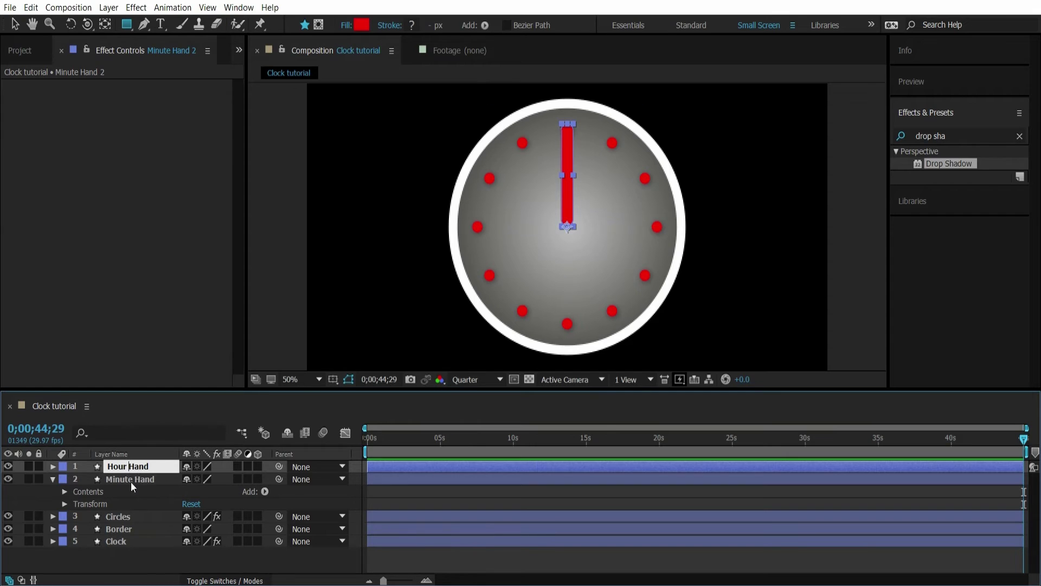
pyautogui.click(131, 481)
pyautogui.click(53, 467)
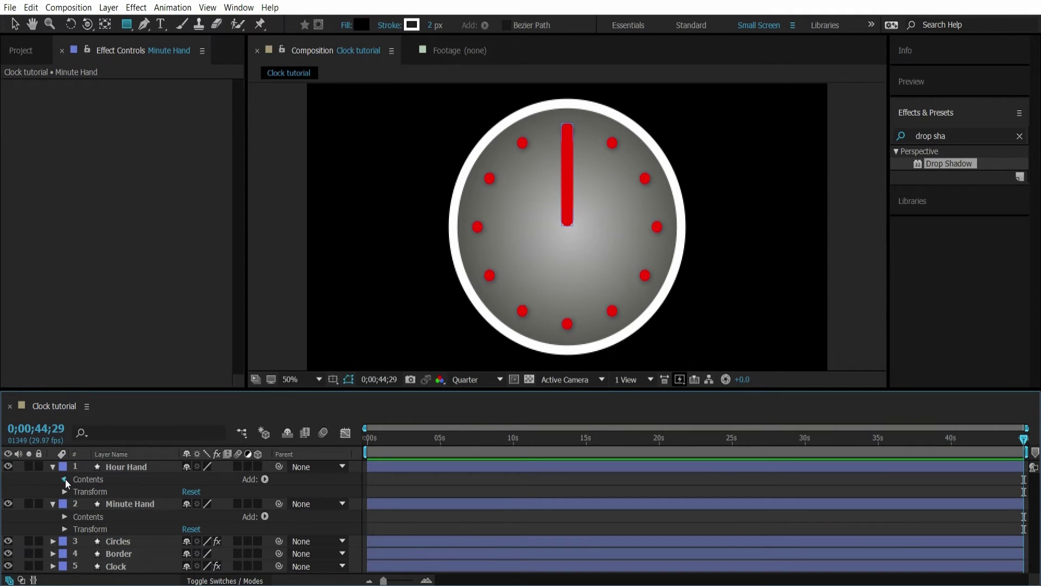
# Change the fill colour of the Hour Hand layer to white
pyautogui.click(65, 479)
pyautogui.click(75, 504)
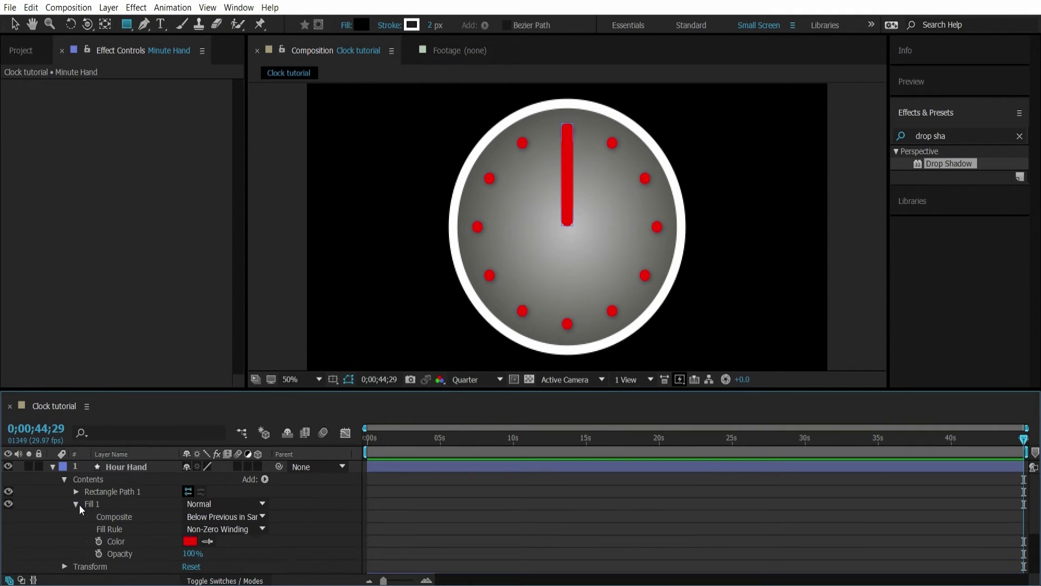
pyautogui.click(191, 542)
pyautogui.moveTo(60, 210); pyautogui.dragTo(33, 206)
pyautogui.click(314, 212)
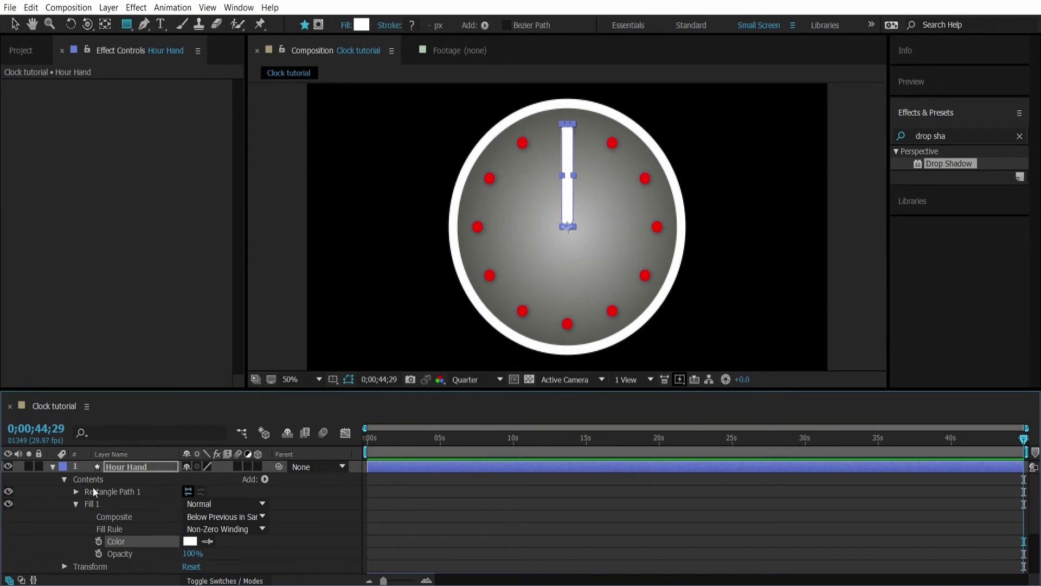
# Shorten the Hour Hand's rectangle path to a size of 42 by 241 at position 0, -123
pyautogui.click(77, 491)
pyautogui.moveTo(223, 505); pyautogui.dragTo(250, 507)
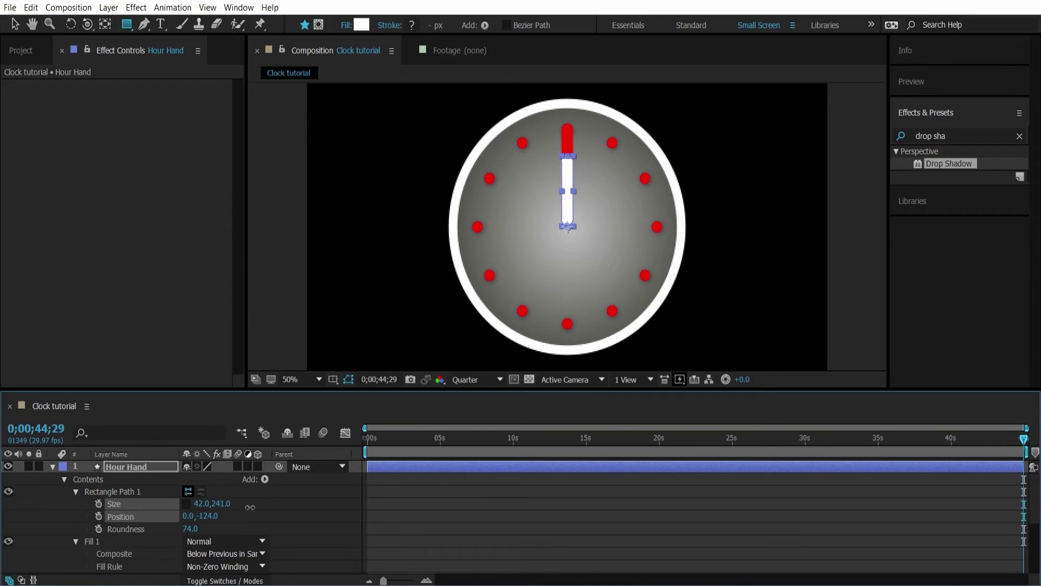
pyautogui.click(304, 525)
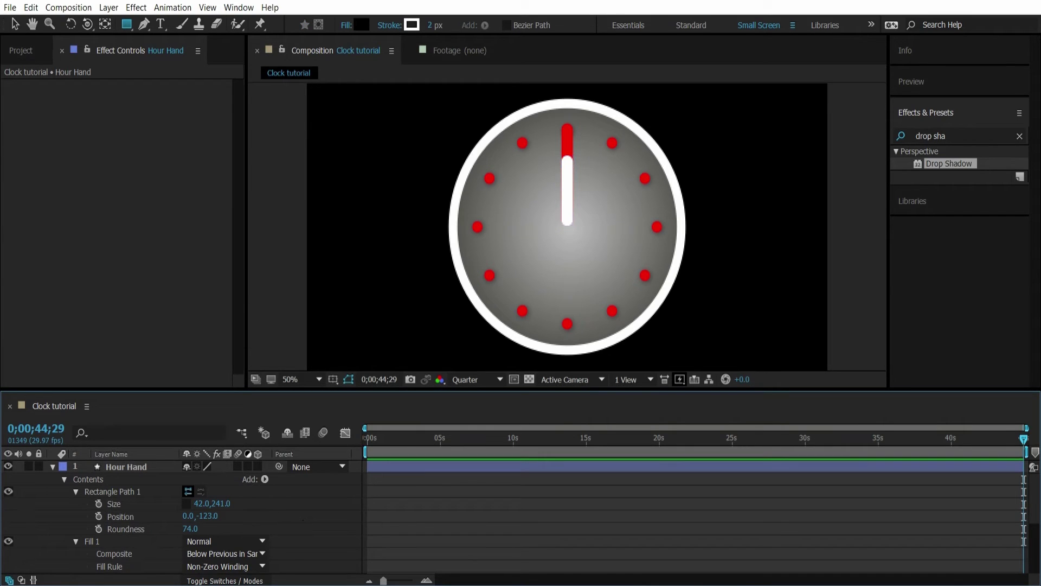
pyautogui.click(52, 467)
# Create a new shape layer above Hour Hand and rename it as Center
pyautogui.click(105, 477)
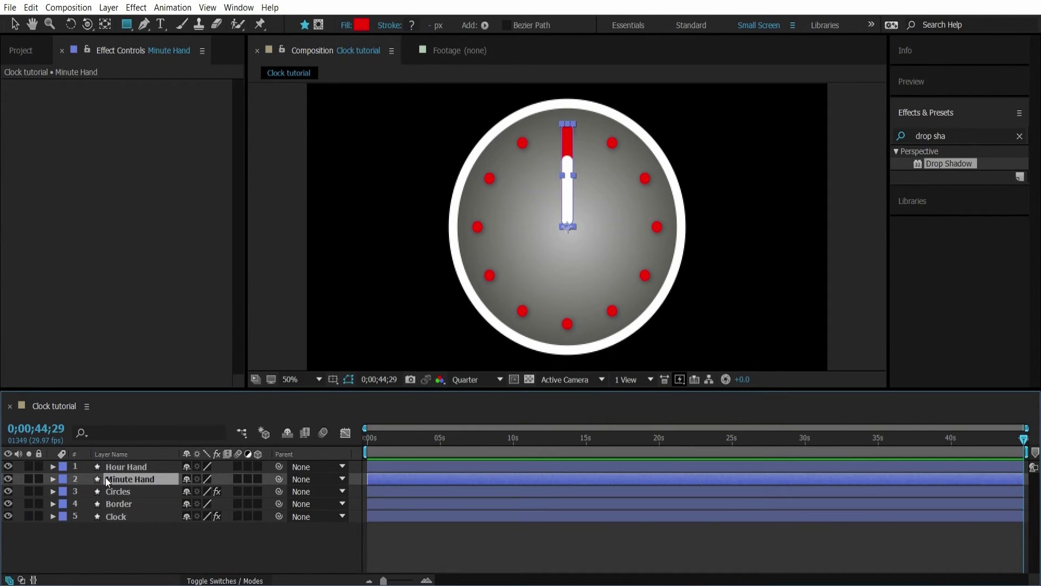
pyautogui.click(108, 467)
pyautogui.click(109, 7)
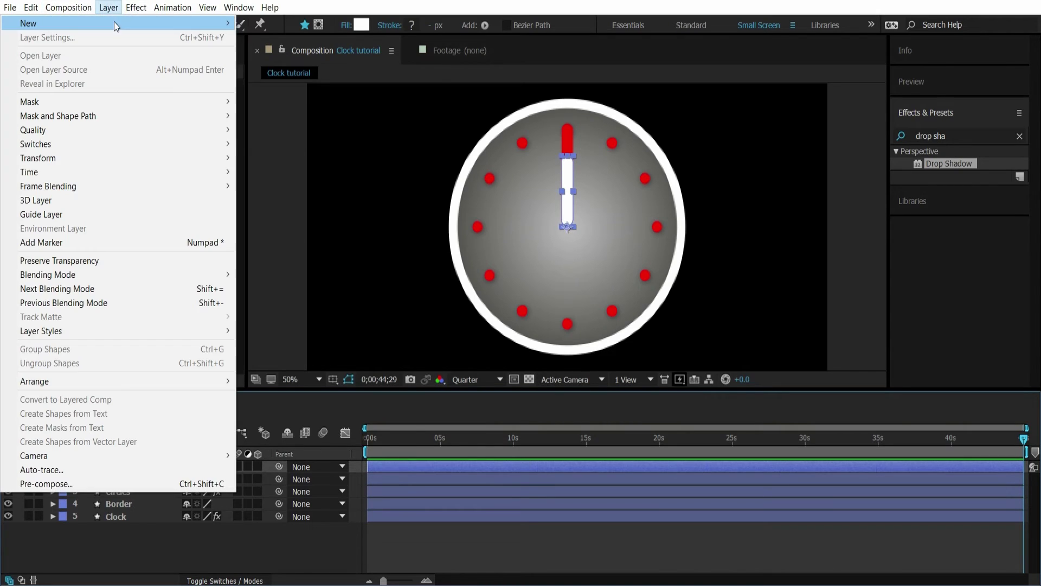
pyautogui.moveTo(145, 23)
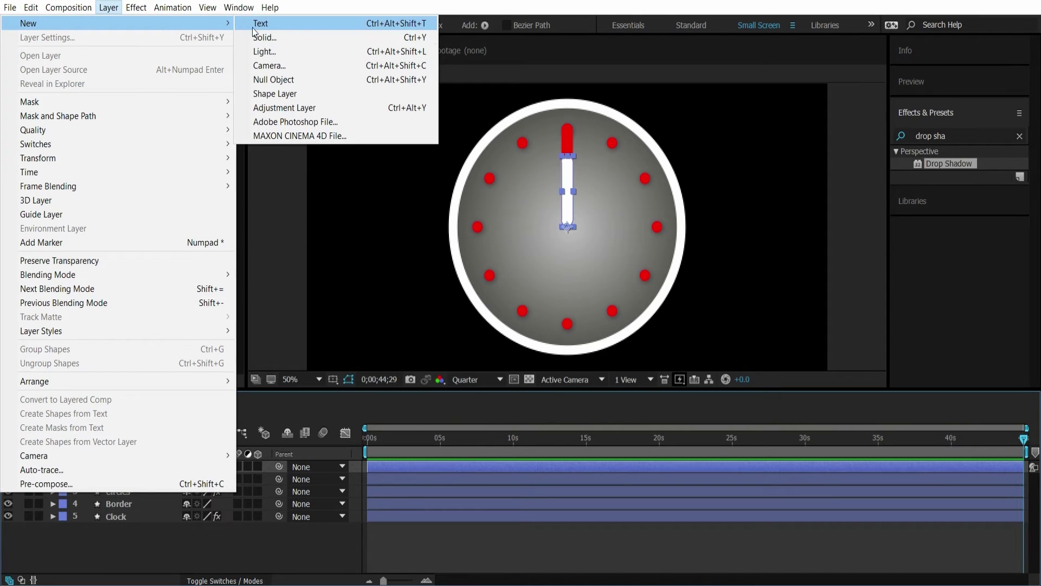
pyautogui.click(271, 94)
pyautogui.rightClick(125, 468)
pyautogui.click(173, 578)
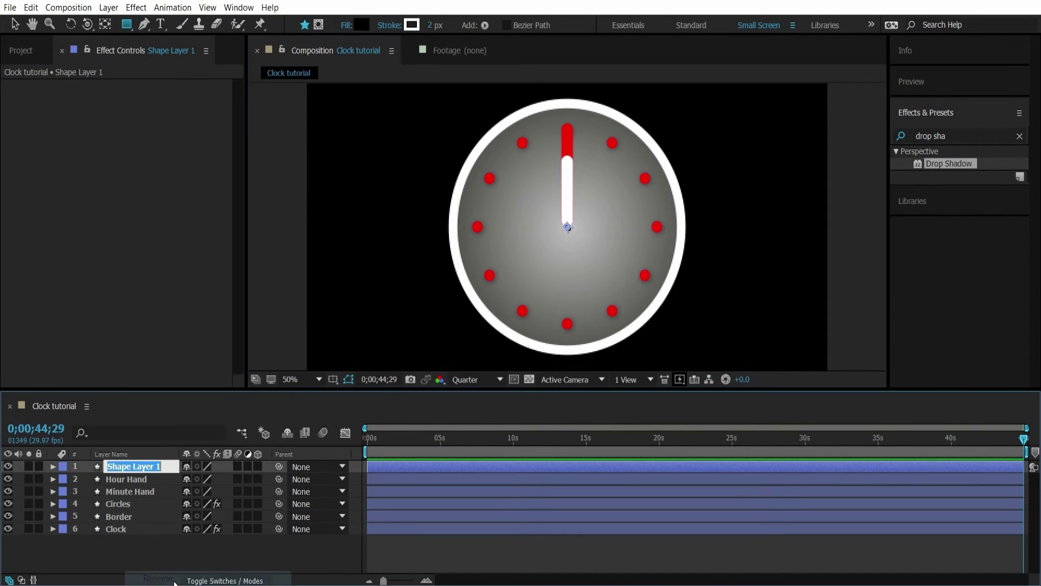
pyautogui.write('Center')
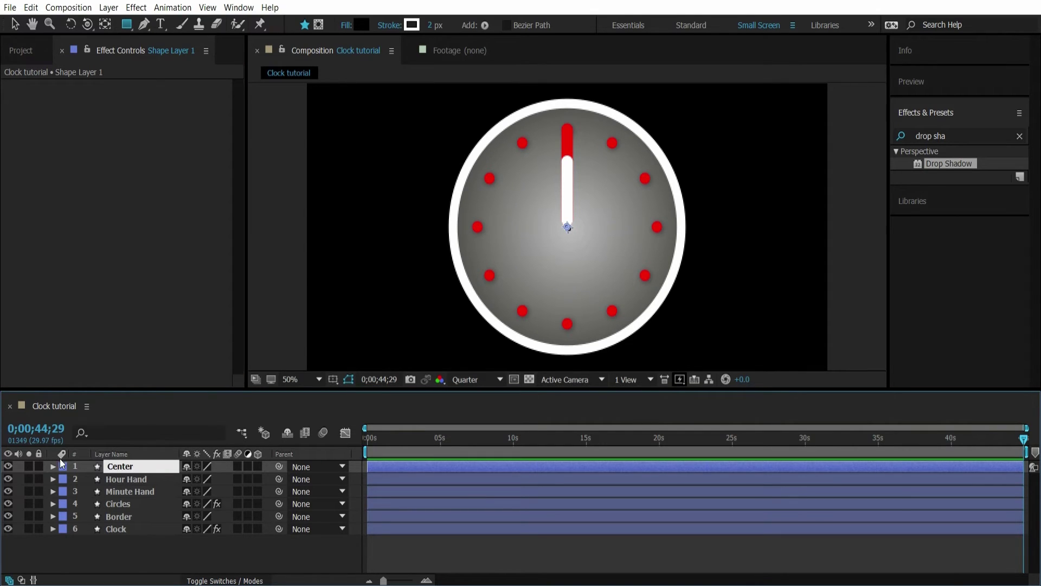
# Add an ellipse path and a fill to the contents of the Center layer
pyautogui.click(54, 467)
pyautogui.click(264, 479)
pyautogui.click(252, 218)
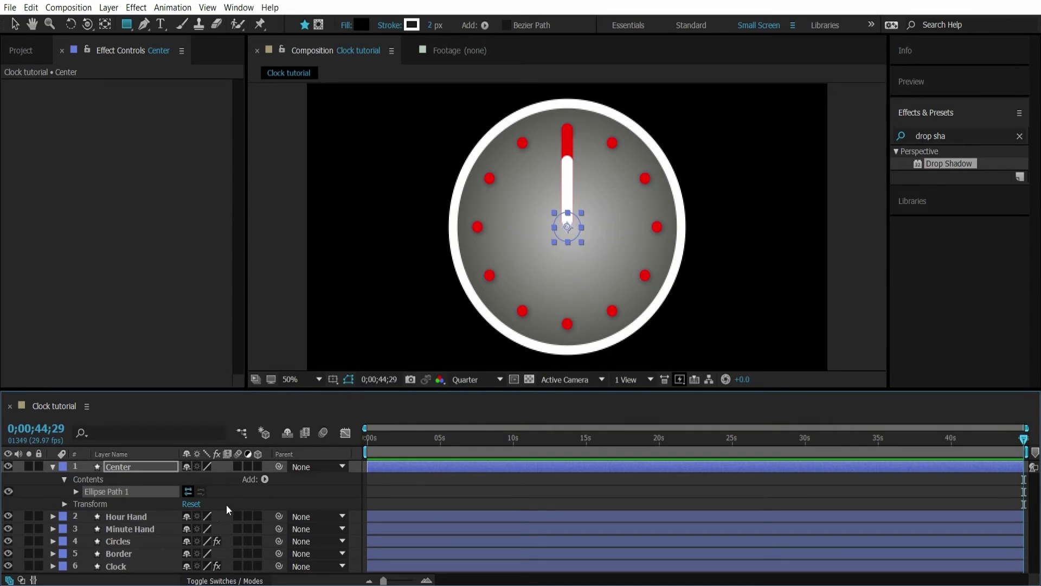
pyautogui.click(265, 479)
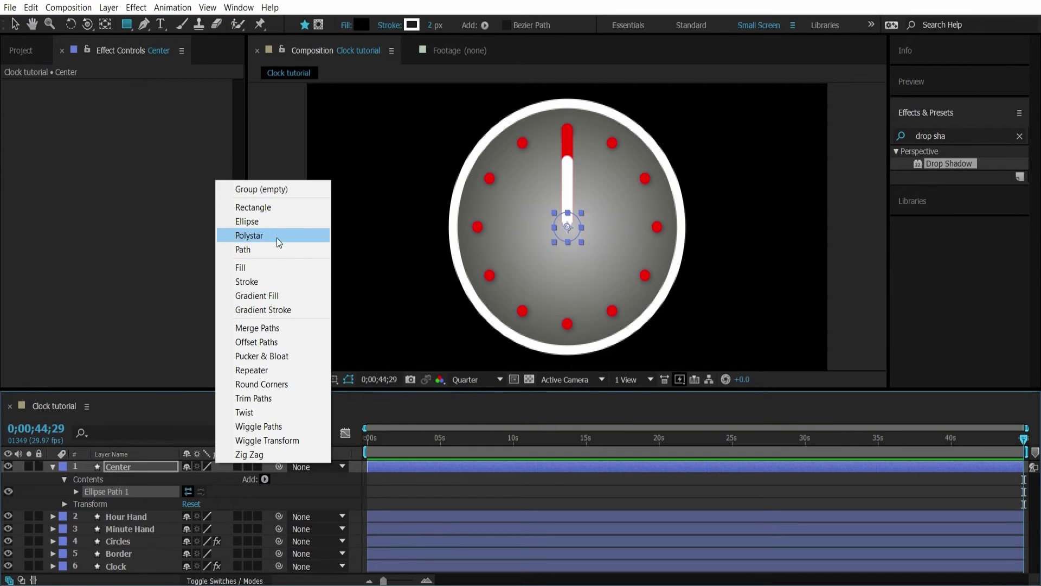
pyautogui.click(275, 268)
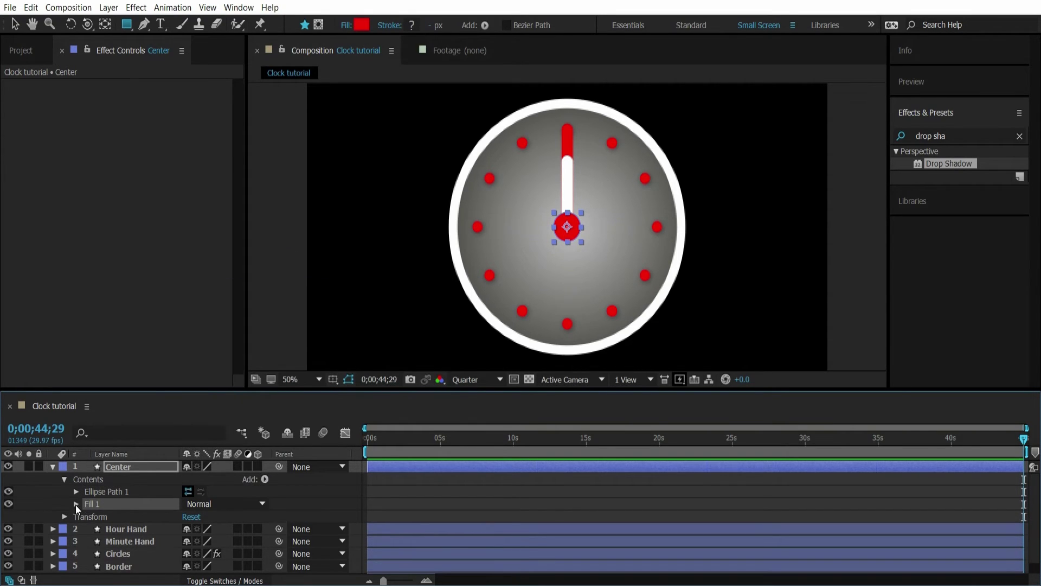
# Set the fill colour of the Center layer's ellipse to white (FFFFFF)
pyautogui.click(76, 504)
pyautogui.click(190, 540)
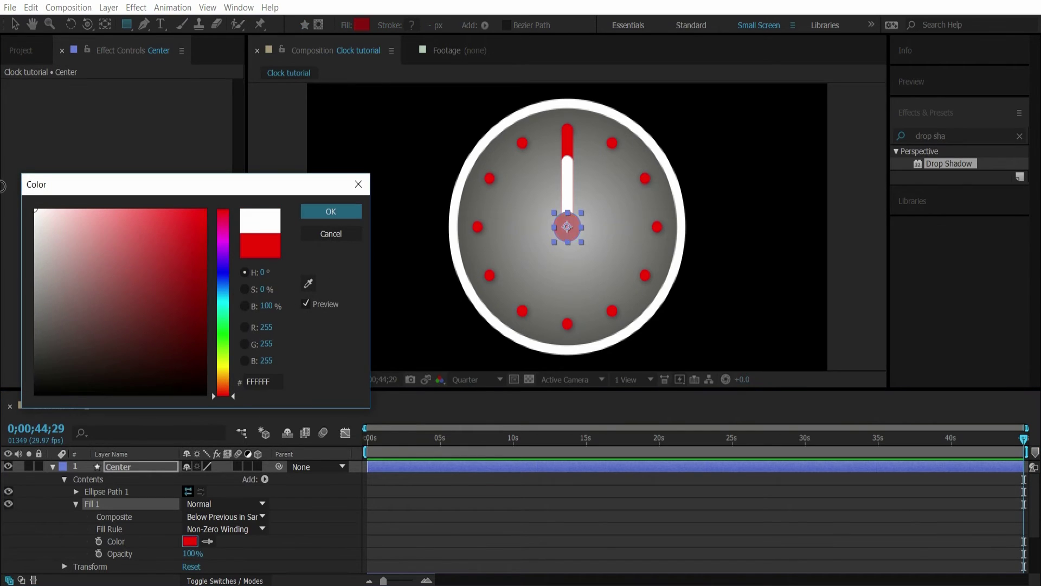
pyautogui.click(332, 212)
# Apply a Drop Shadow effect to the Center layer, adjust its shadow, and collapse the effect and layer properties
pyautogui.click(951, 136)
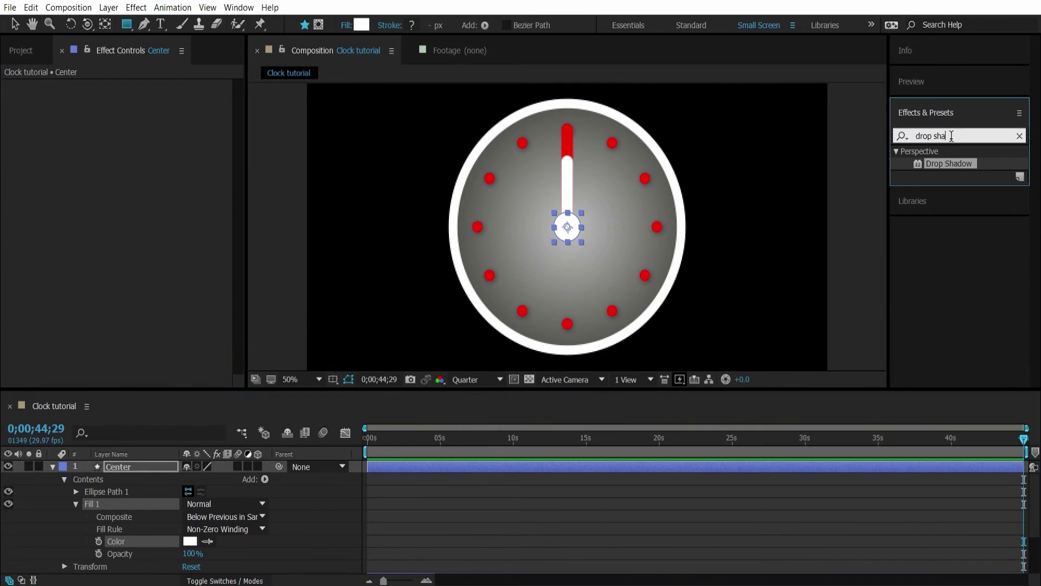
pyautogui.doubleClick(953, 163)
pyautogui.moveTo(141, 176); pyautogui.dragTo(154, 179)
pyautogui.click(7, 85)
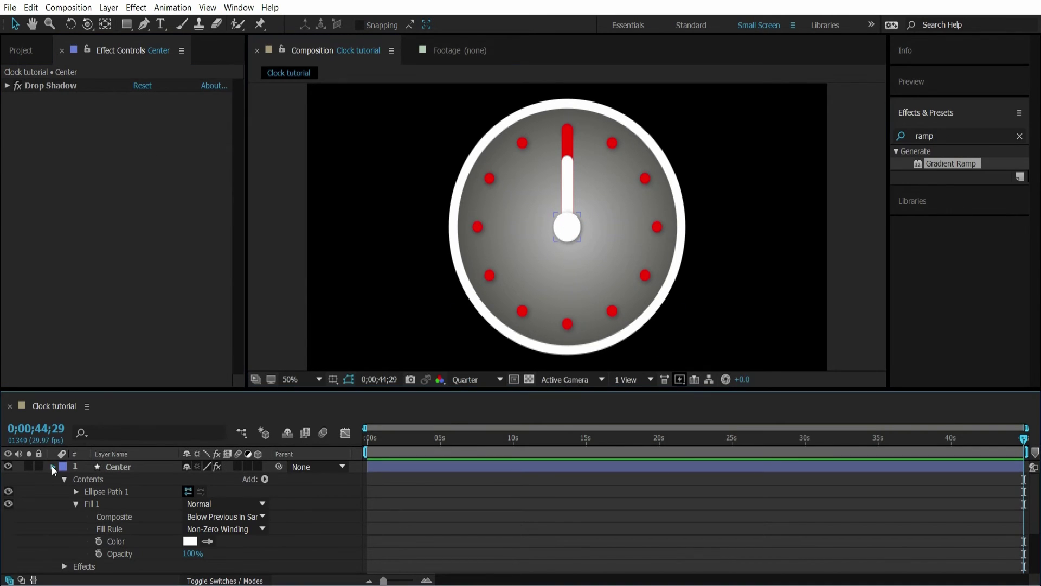
pyautogui.click(51, 466)
# Add the expression time*50 to the rotation of the Hour Hand layer
pyautogui.click(118, 467)
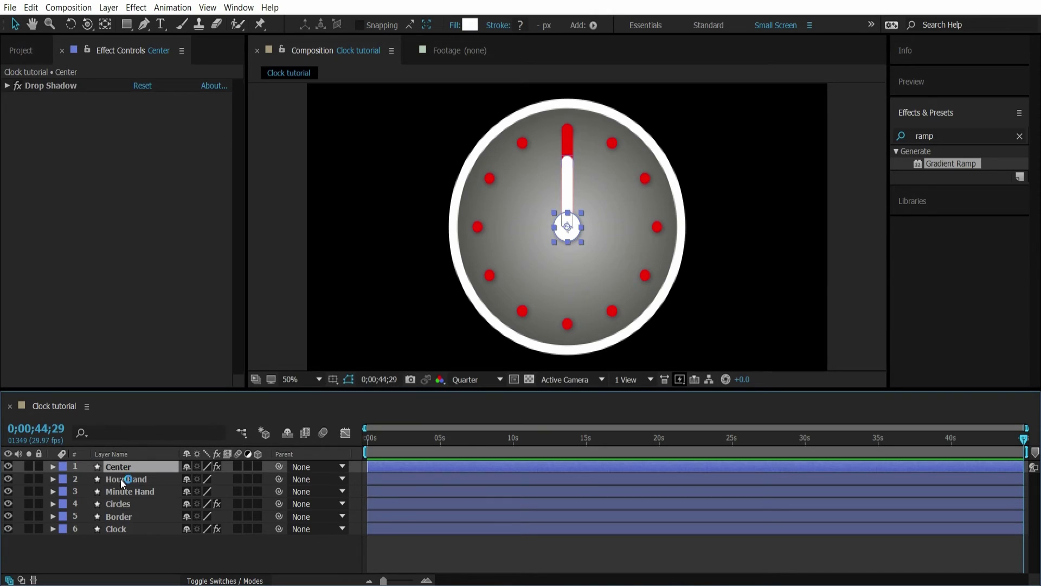
pyautogui.click(122, 478)
pyautogui.press('r')
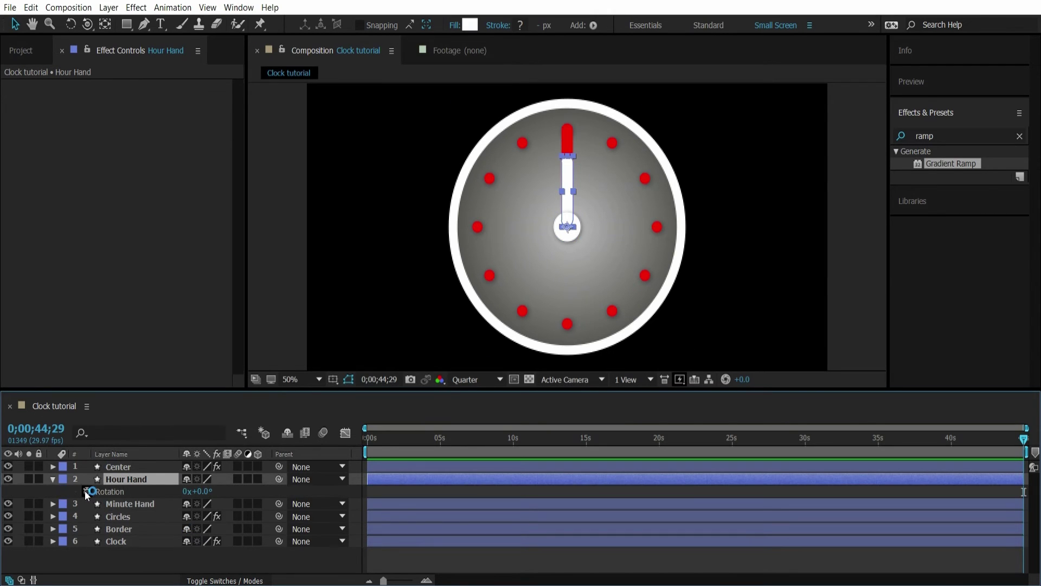
pyautogui.keyDown('alt'); pyautogui.click(87, 492); pyautogui.keyUp('alt')
pyautogui.press('BackSpace')
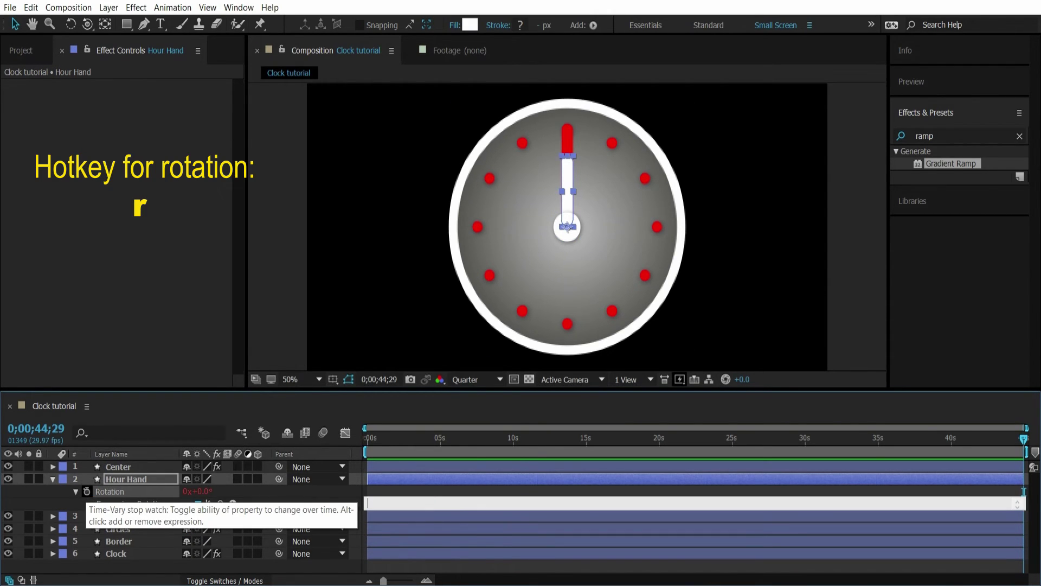
pyautogui.write('time*50')
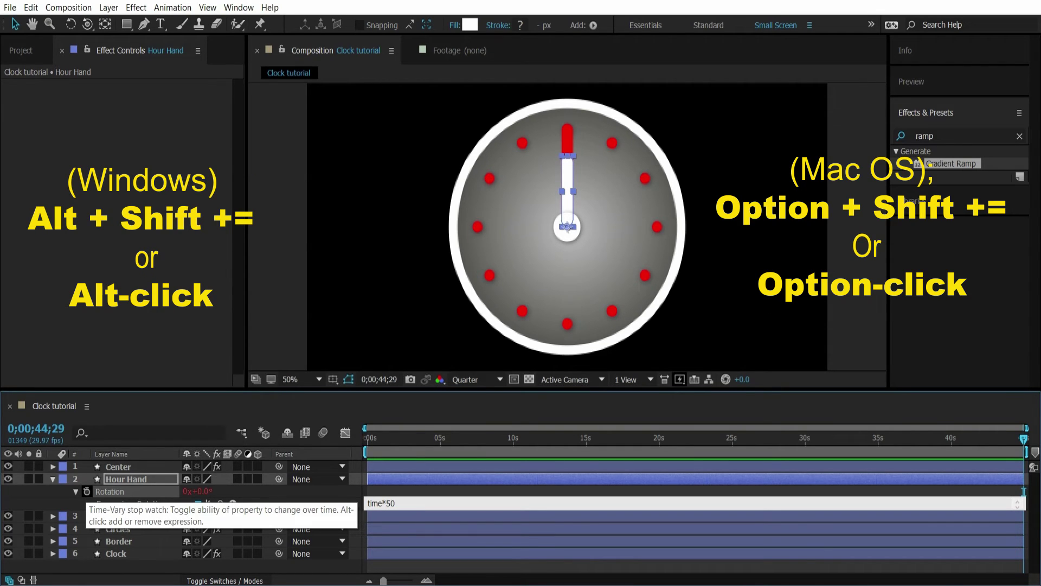
pyautogui.click(375, 519)
# Add the expression time*600 to the rotation of the Minute Hand layer
pyautogui.click(125, 478)
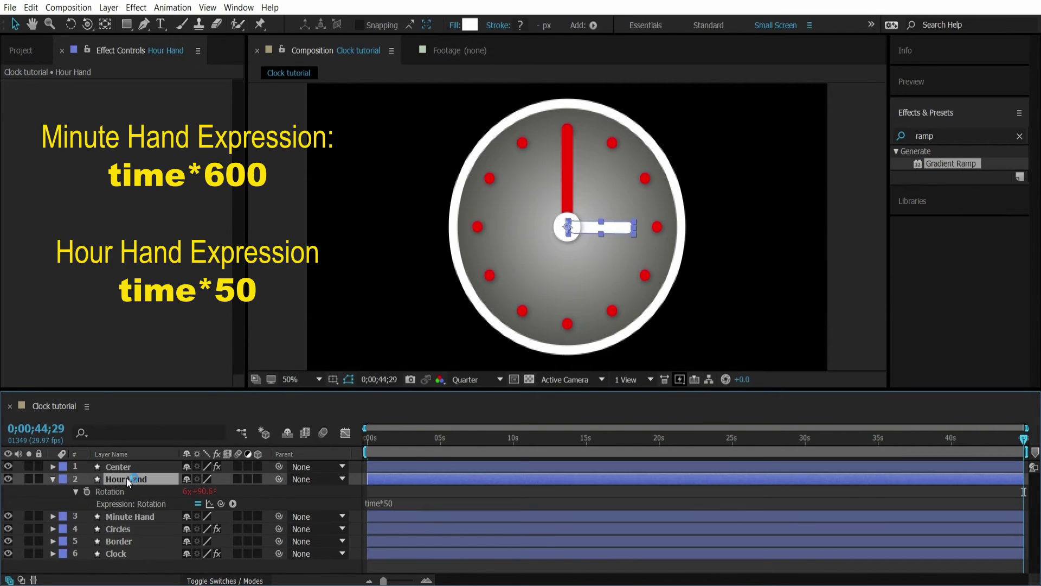
pyautogui.click(123, 516)
pyautogui.press('r')
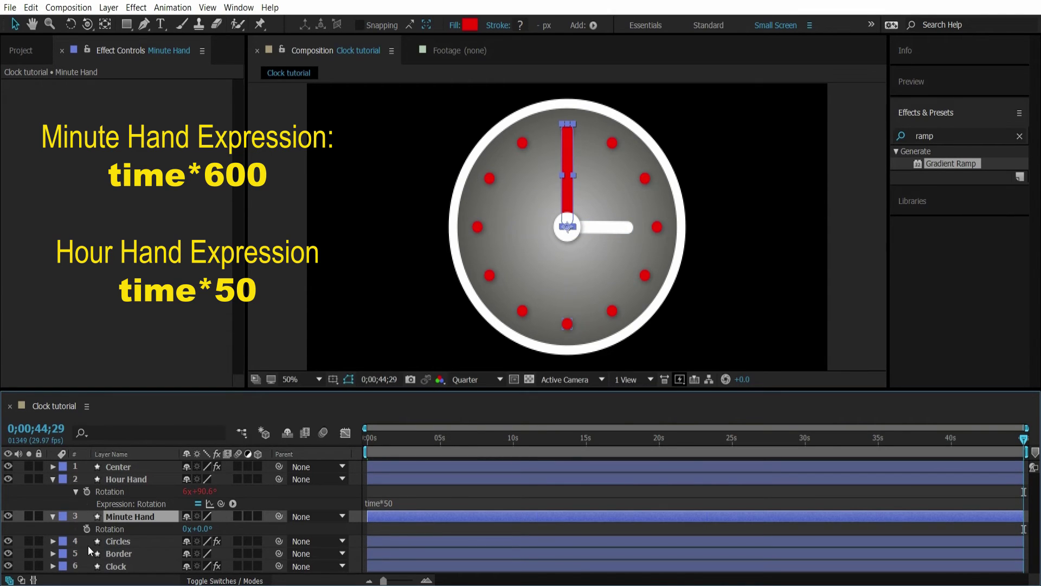
pyautogui.keyDown('alt'); pyautogui.click(86, 529); pyautogui.keyUp('alt')
pyautogui.write('time*')
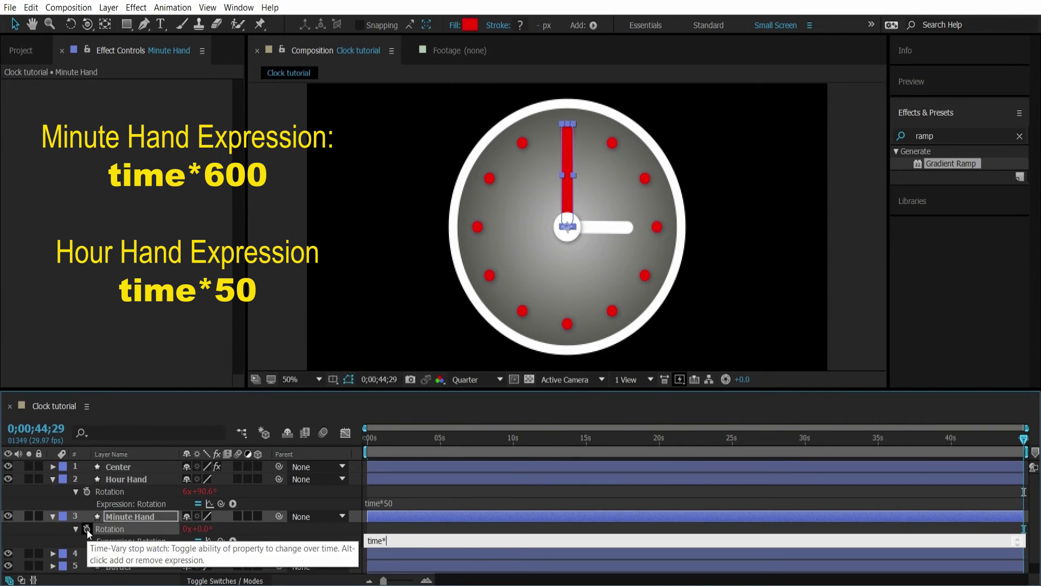
pyautogui.write('600')
pyautogui.click(264, 492)
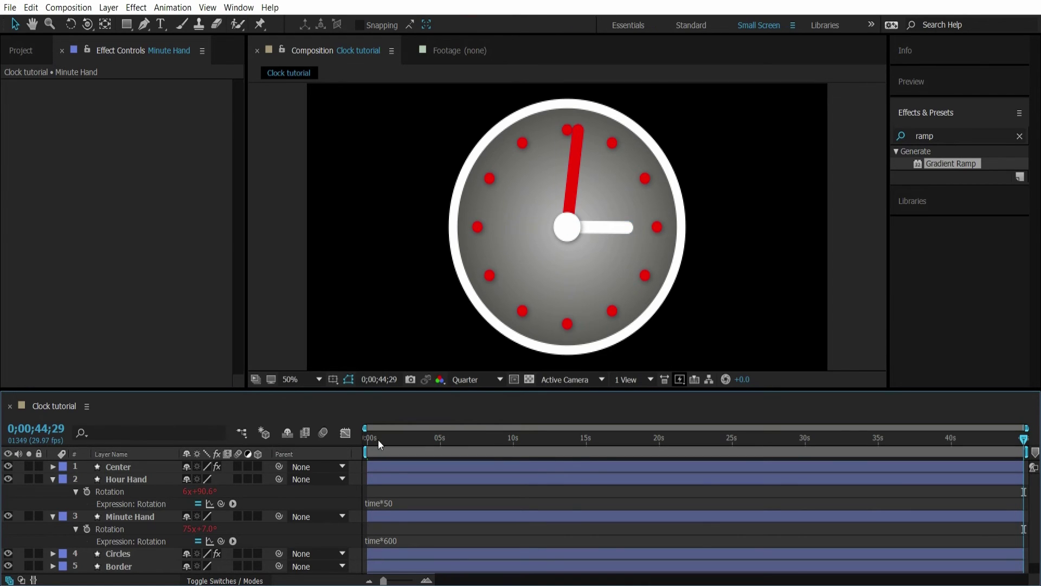
# Set the Clock tutorial composition's duration to 5 seconds and preview the rotating hands
pyautogui.click(68, 7)
pyautogui.click(95, 42)
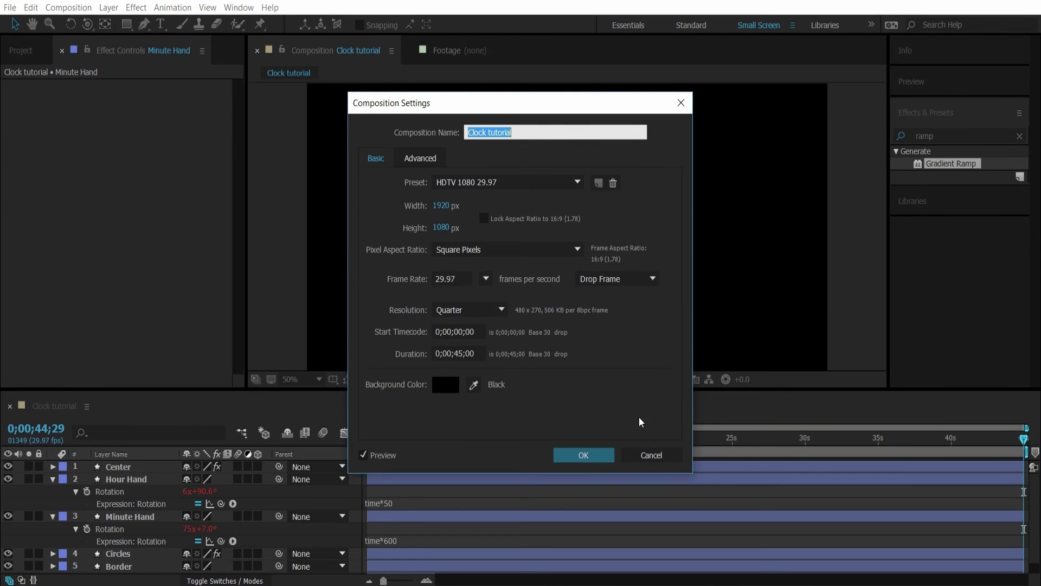
pyautogui.click(456, 353)
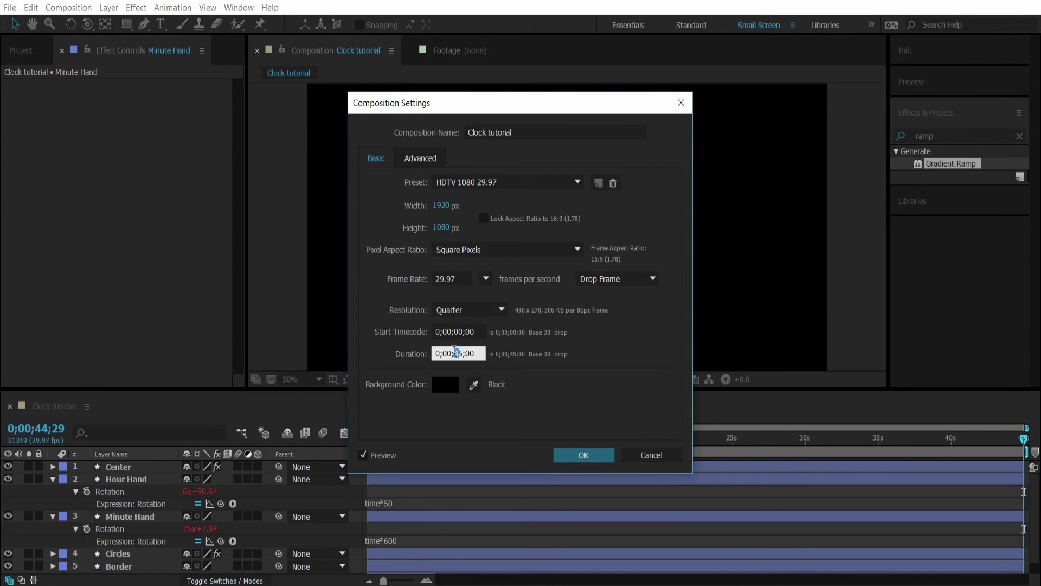
pyautogui.write('0')
pyautogui.click(562, 456)
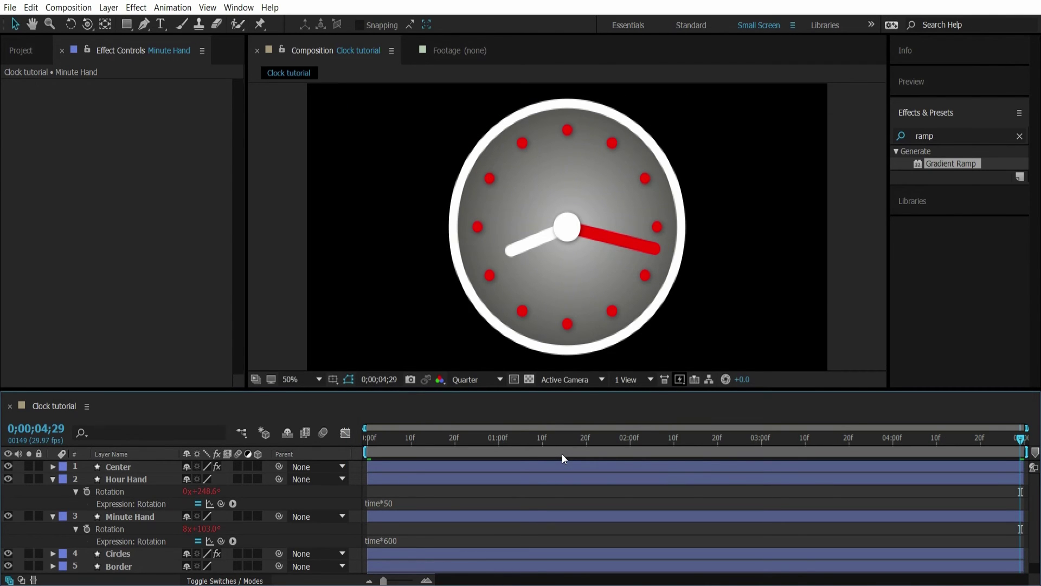
pyautogui.press('space')
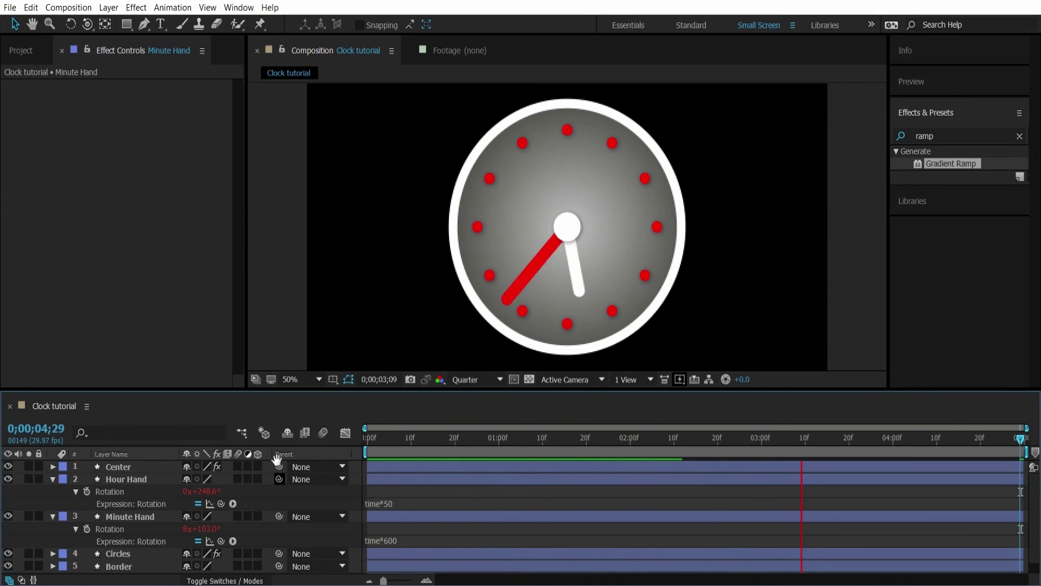
pyautogui.press('space')
# Turn on motion blur for the composition and the Hour Hand and Minute Hand layers, and preview the animation
pyautogui.click(54, 479)
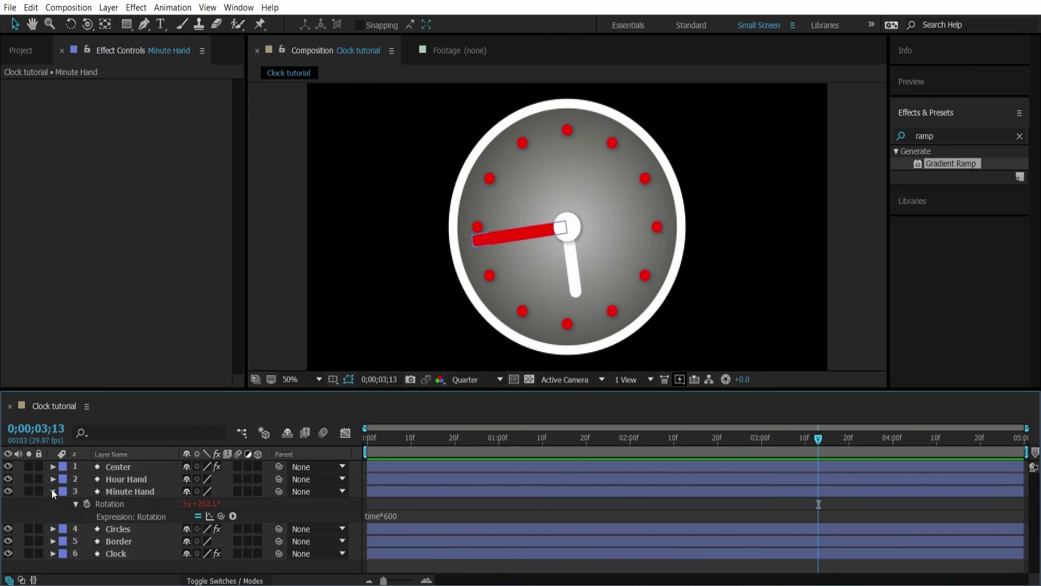
pyautogui.click(51, 490)
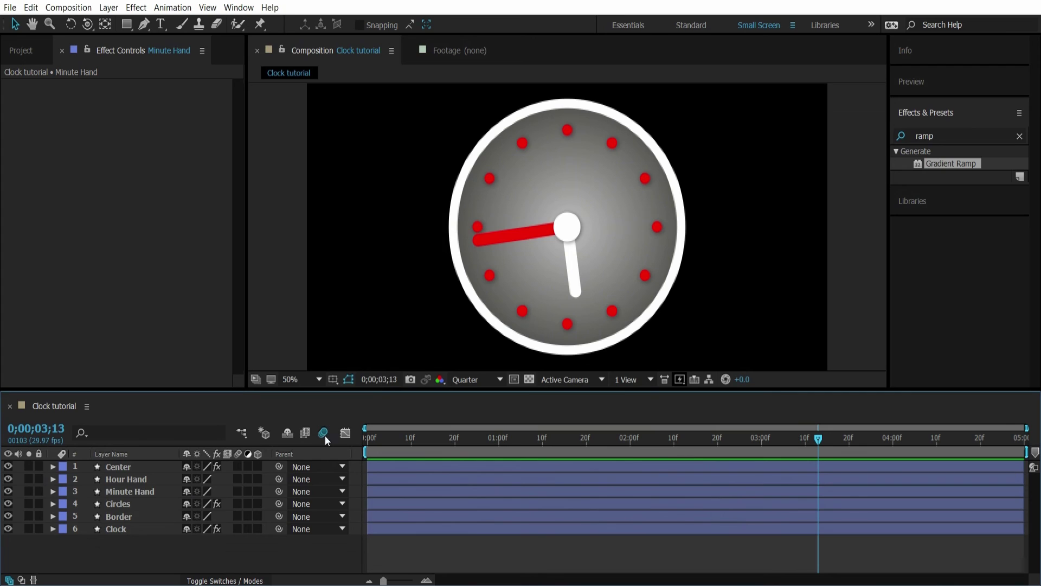
pyautogui.click(237, 480)
pyautogui.click(238, 488)
pyautogui.press('space')
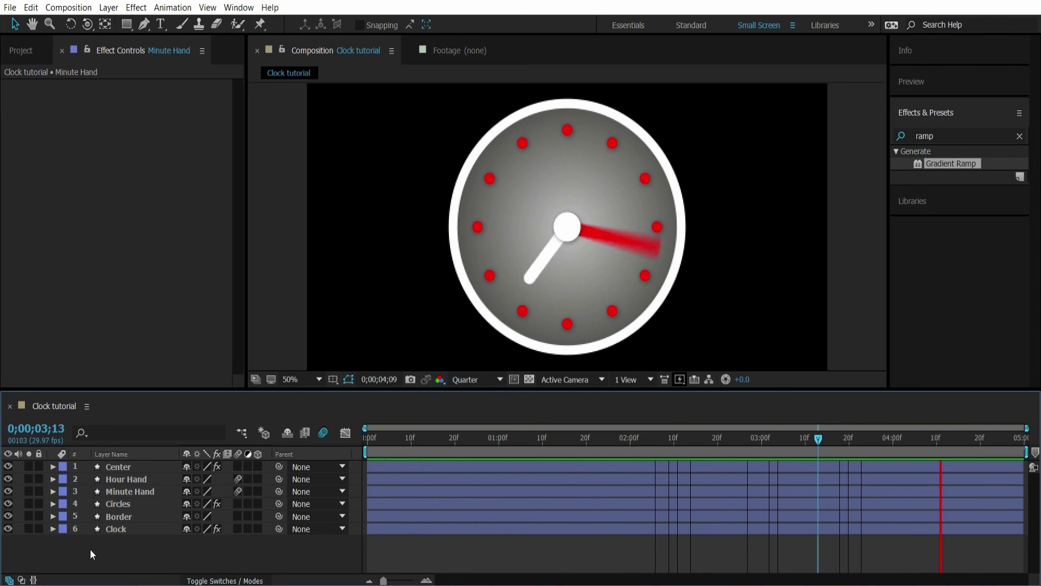
pyautogui.press('space')
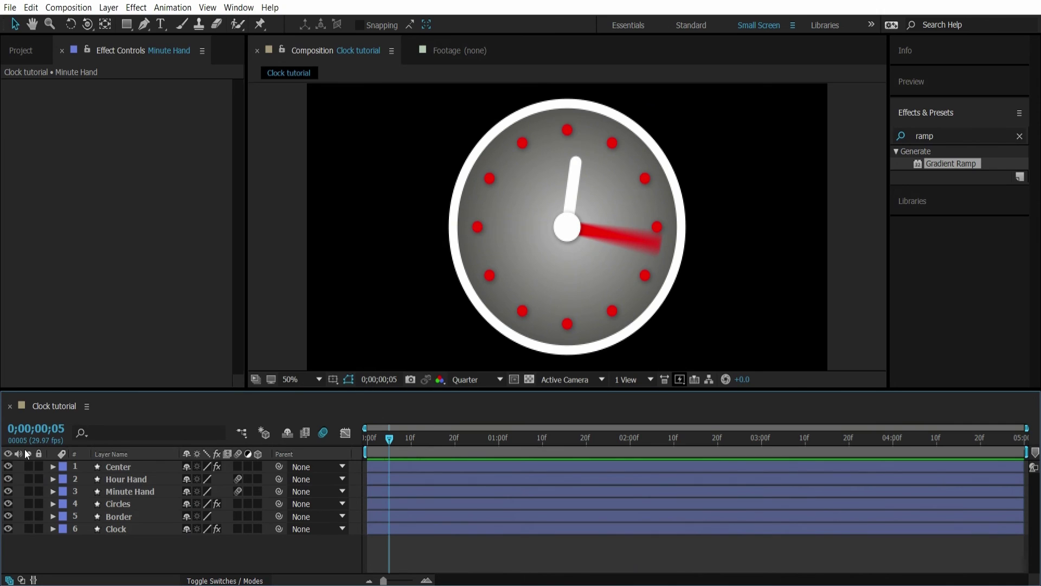
# Create a 1920 by 1080 dark gray solid named Background and place it below all the clock layers
pyautogui.click(109, 8)
pyautogui.moveTo(119, 23)
pyautogui.click(328, 36)
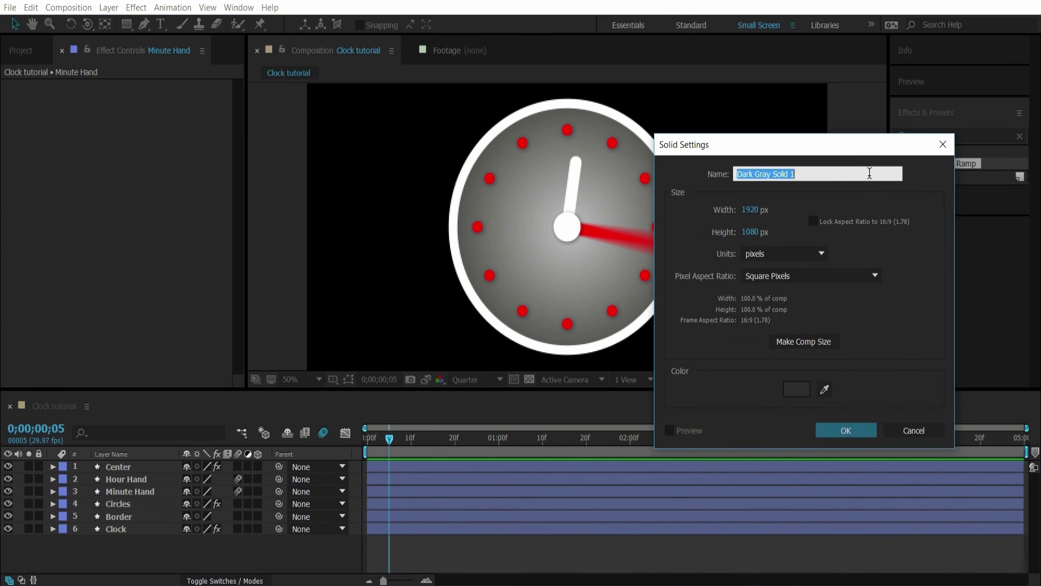
pyautogui.write('Background')
pyautogui.click(832, 431)
pyautogui.moveTo(126, 465); pyautogui.dragTo(129, 553)
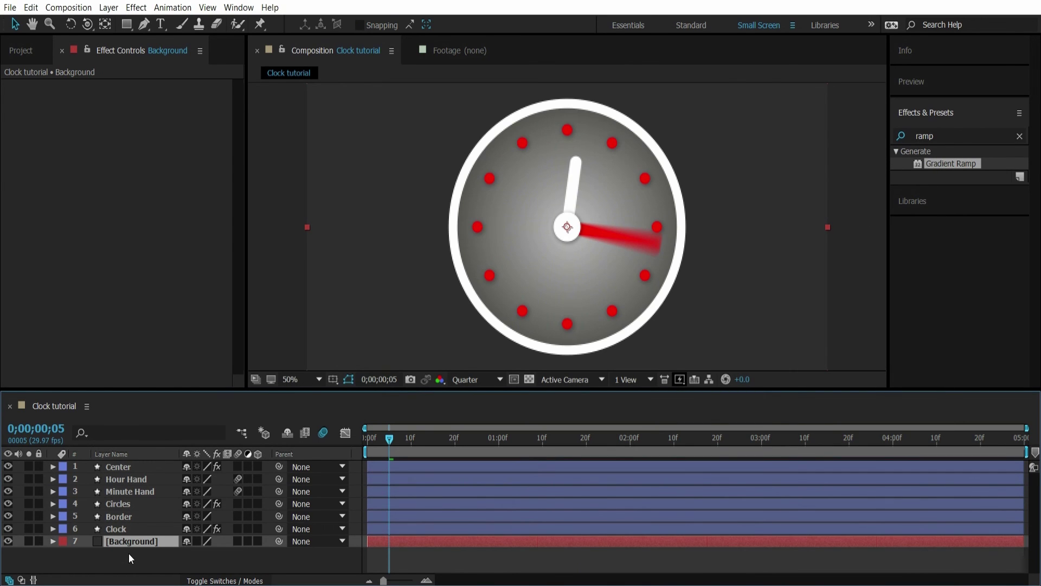
# Apply a Gradient Ramp effect to the Background solid with a Radial Ramp shape and swapped colours
pyautogui.doubleClick(941, 163)
pyautogui.click(158, 147)
pyautogui.click(168, 176)
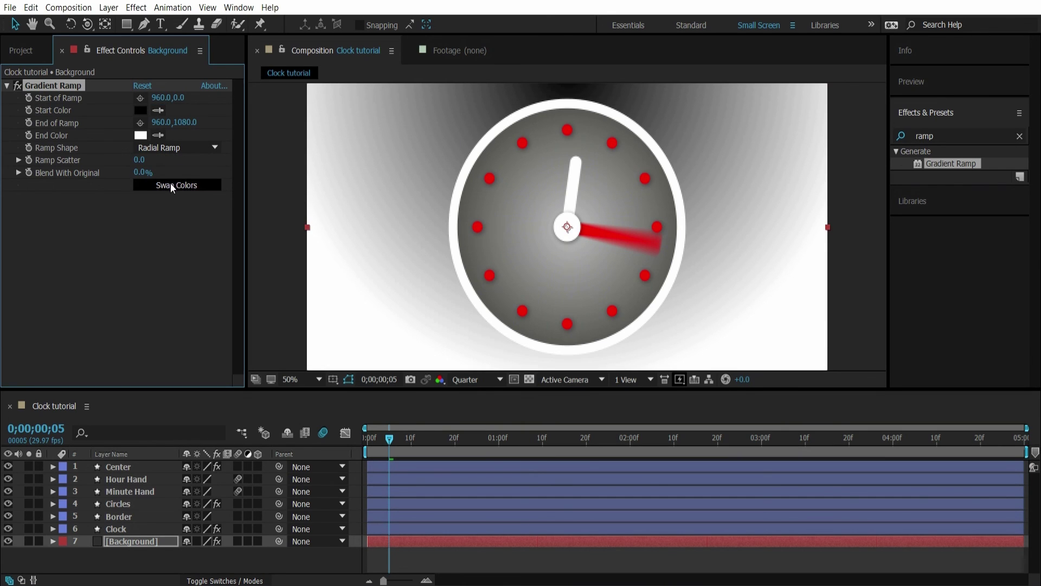
pyautogui.moveTo(160, 97); pyautogui.dragTo(308, 165)
pyautogui.click(164, 184)
# Give the Background's ramp a dark gray start colour, starting at 1028, 0 and ending at 1238, 2290
pyautogui.click(140, 110)
pyautogui.click(41, 330)
pyautogui.click(332, 212)
pyautogui.moveTo(173, 98); pyautogui.dragTo(191, 122)
pyautogui.moveTo(191, 122); pyautogui.dragTo(798, 348)
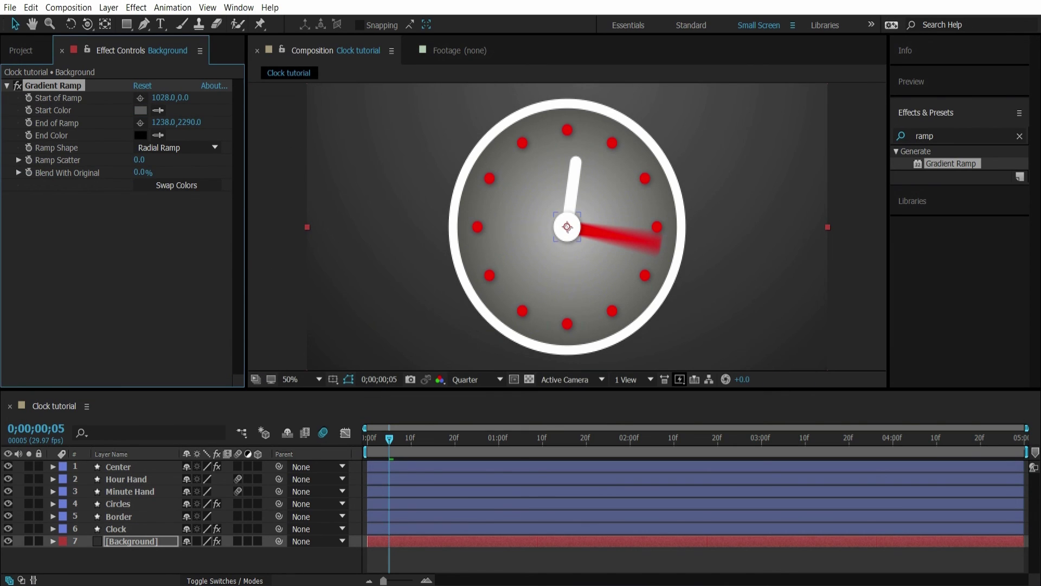
# Lower the Clock layer's opacity to 49%, move it above Border in the layer stack, and preview the animation
pyautogui.click(115, 529)
pyautogui.press('t')
pyautogui.moveTo(190, 541); pyautogui.dragTo(114, 518)
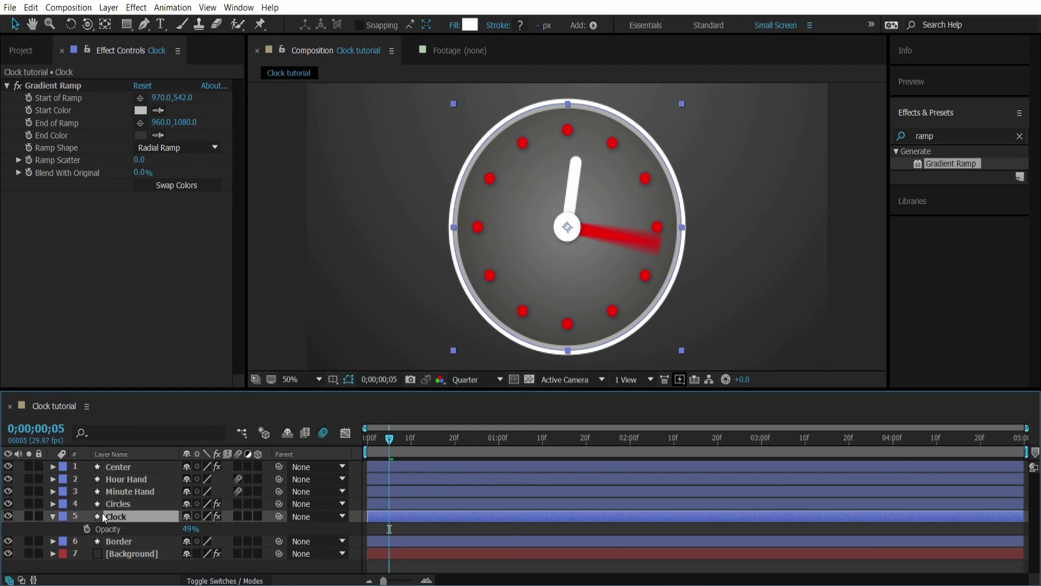
pyautogui.click(273, 243)
pyautogui.press('space')
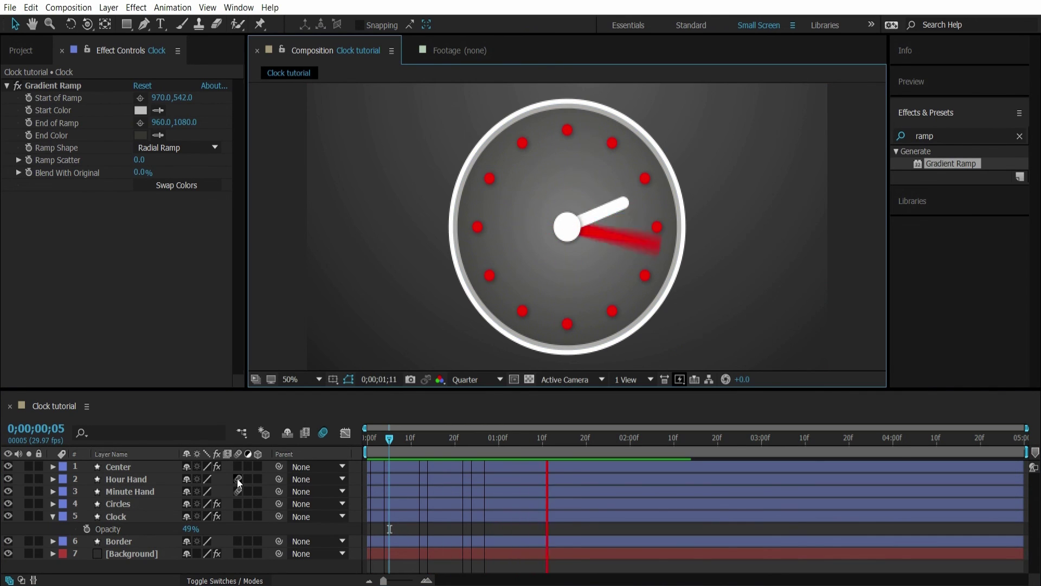